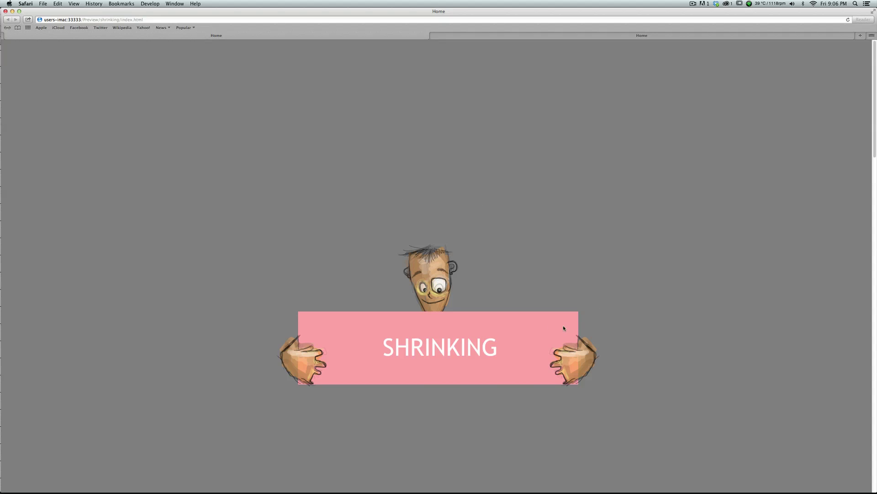
Scroll through the shrinking and expanding preview pages in the browser to examine how each banner changes width.
left_click_drag(872, 85, 789, 55)
key("ctrl+Tab")
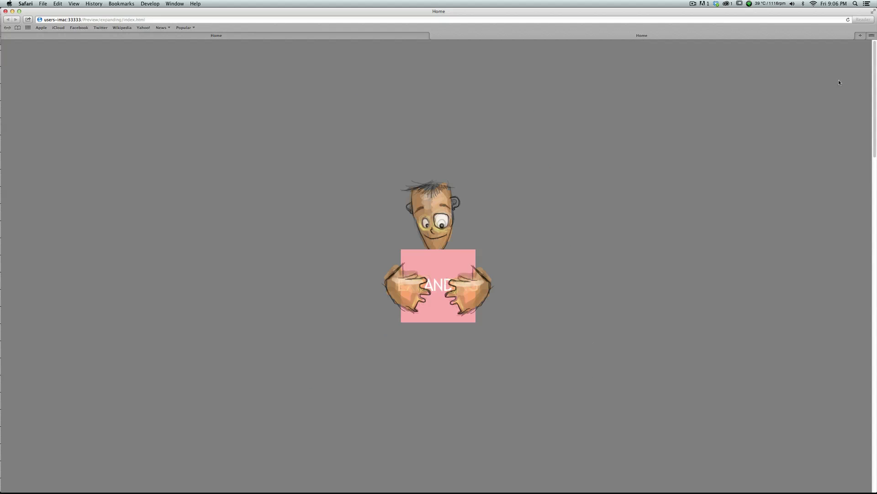
left_click_drag(875, 97, 871, 125)
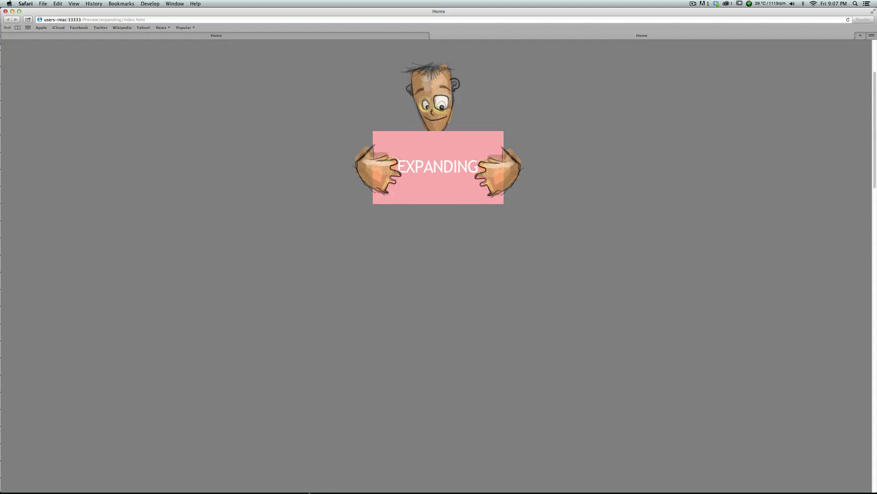
Switch to Adobe Muse and move the head, both hands and the SHRINKING text apart, above the pink banner.
left_click(372, 480)
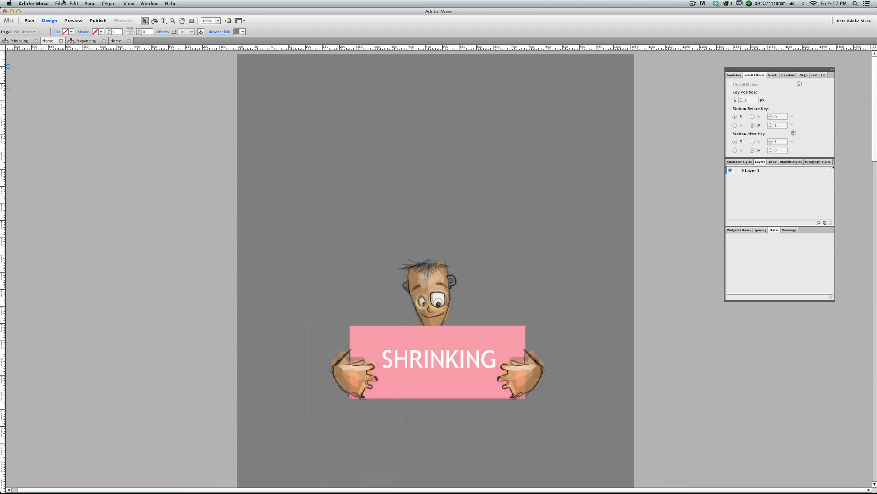
left_click_drag(414, 304, 397, 208)
left_click_drag(351, 400, 289, 245)
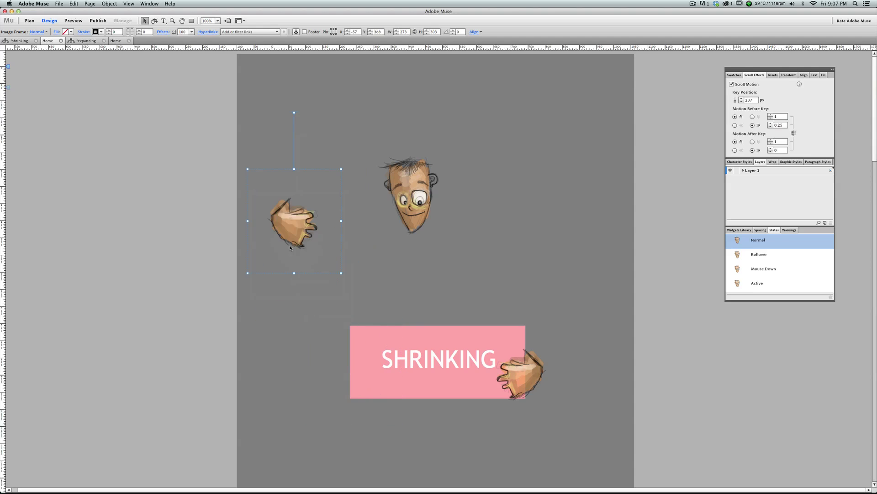
left_click_drag(532, 387, 536, 240)
left_click_drag(455, 378, 433, 266)
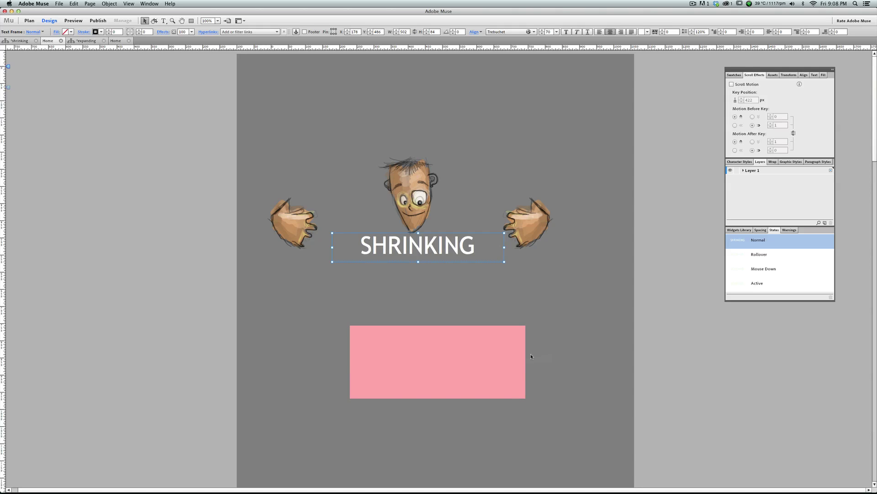
Spread the pink rectangles sideways into a wider banner and select all three to show their outlines.
left_click_drag(480, 366, 456, 365)
left_click_drag(317, 319, 429, 361)
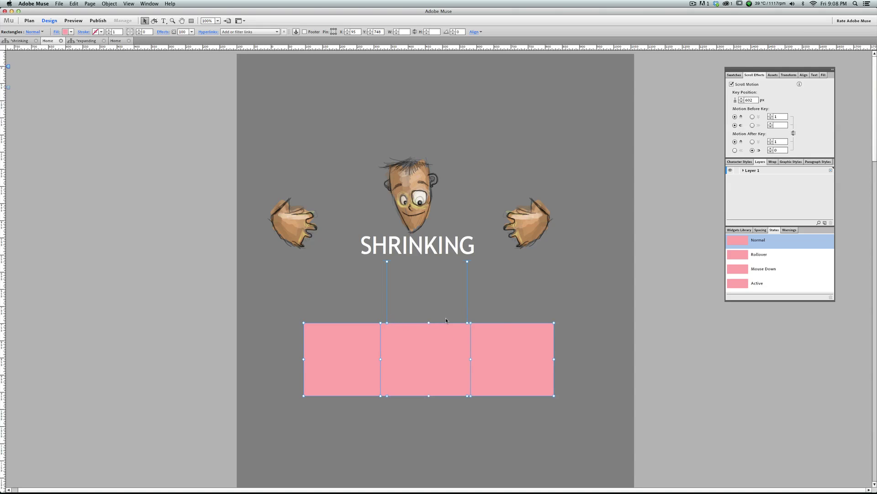
left_click(505, 302)
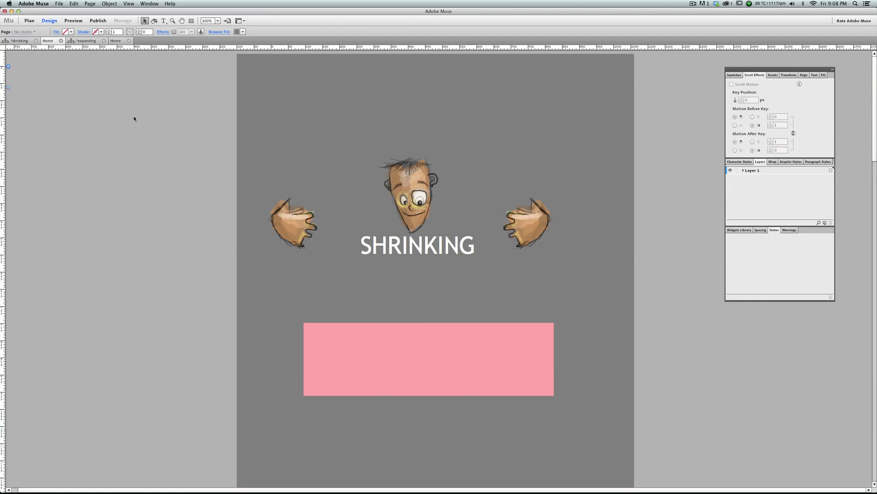
Create a new desktop site with a minimum page height of 5000.
left_click(56, 3)
left_click(61, 13)
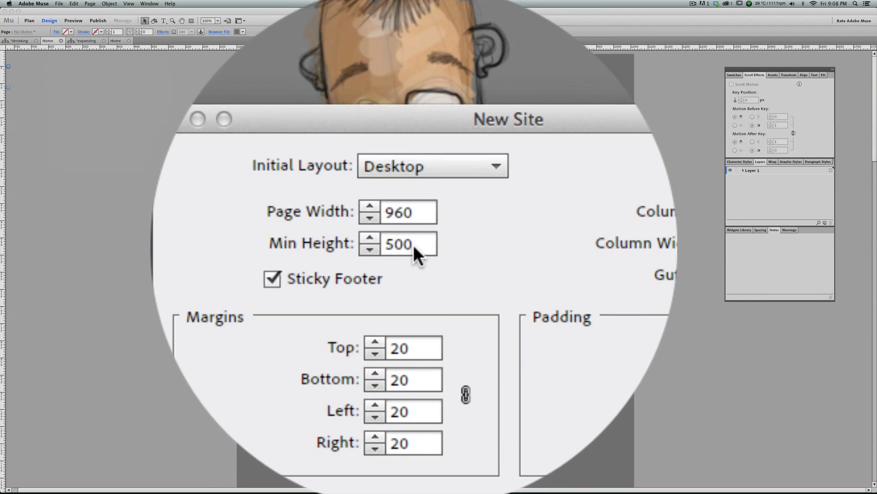
double_click(414, 245)
type("5000")
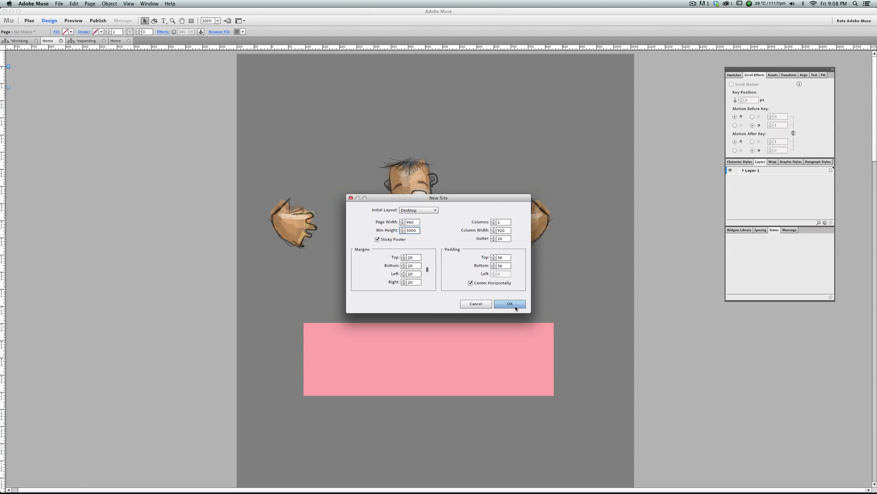
left_click(510, 303)
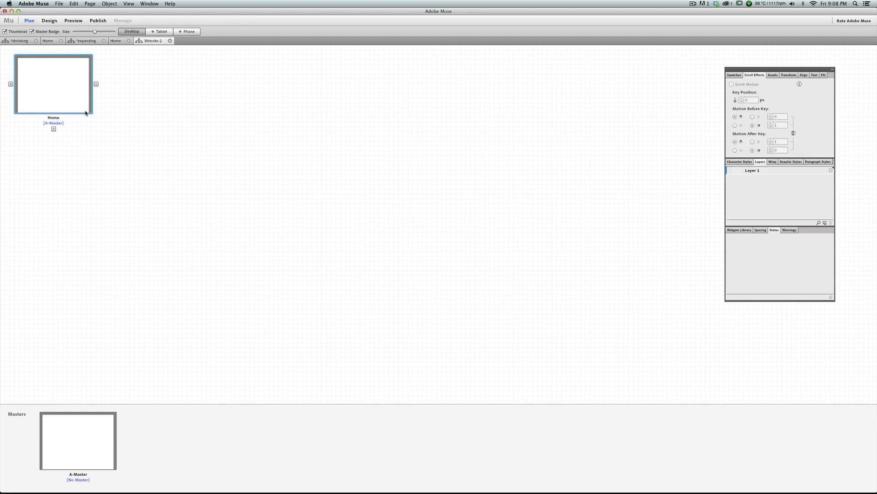
Open the new site's Home page for design and set the page fill and stroke to none.
double_click(84, 112)
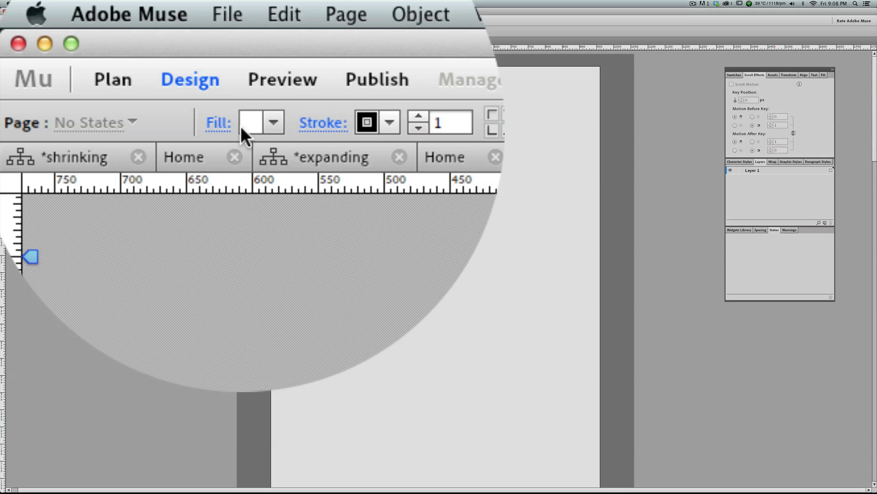
left_click(67, 31)
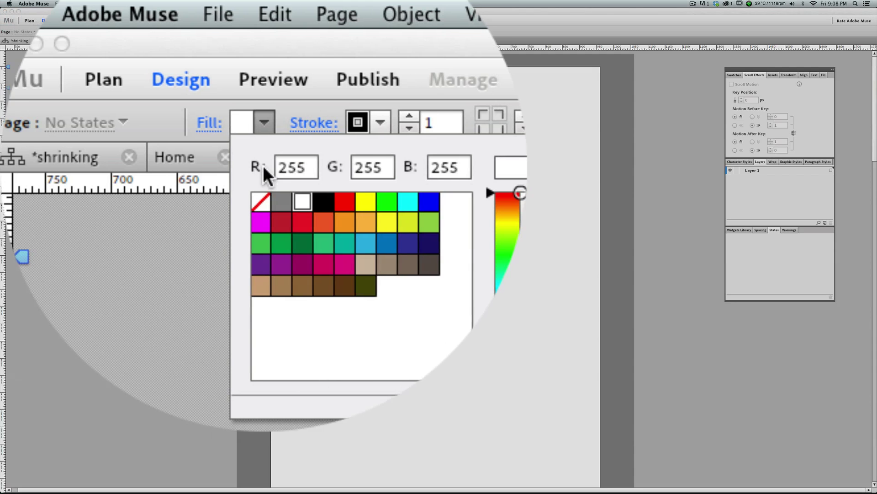
left_click(69, 52)
left_click(271, 123)
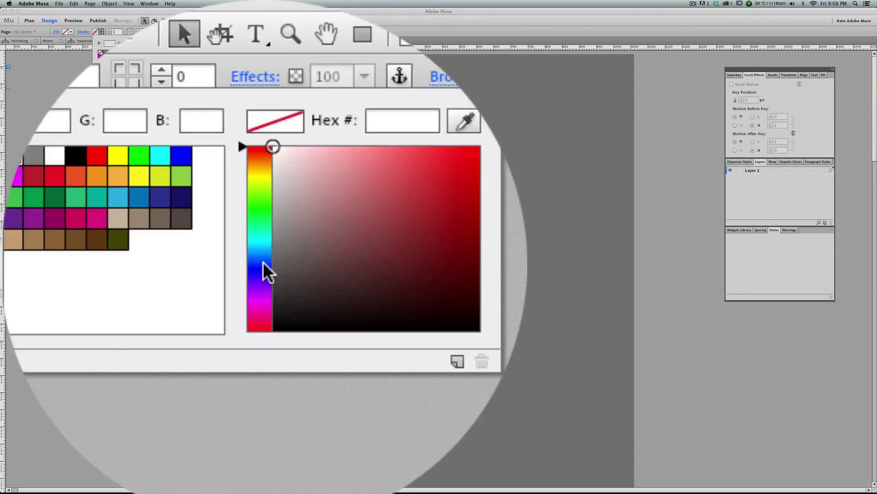
left_click(290, 124)
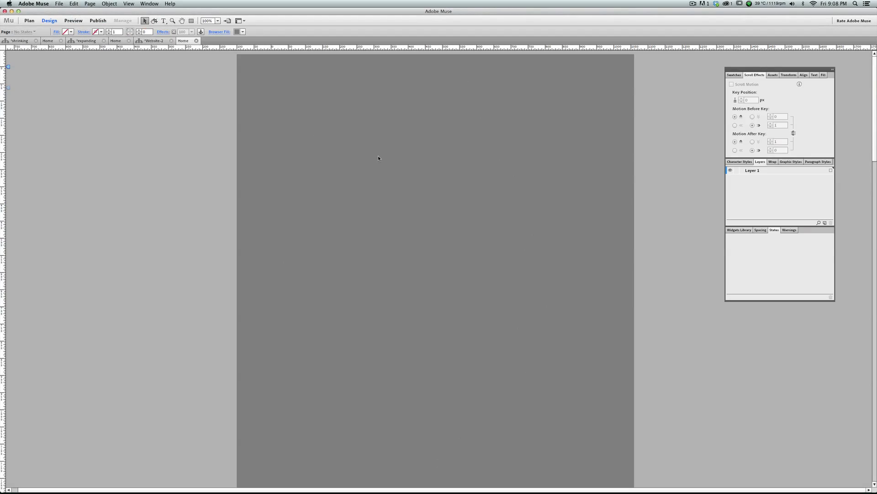
Draw a rectangle about 384 by 255 px on the page and remove its stroke.
left_click(191, 20)
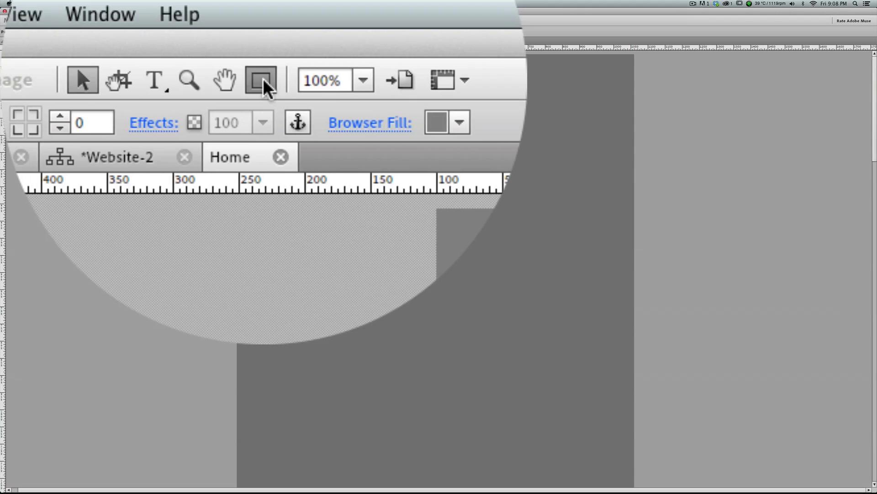
left_click_drag(308, 196, 439, 284)
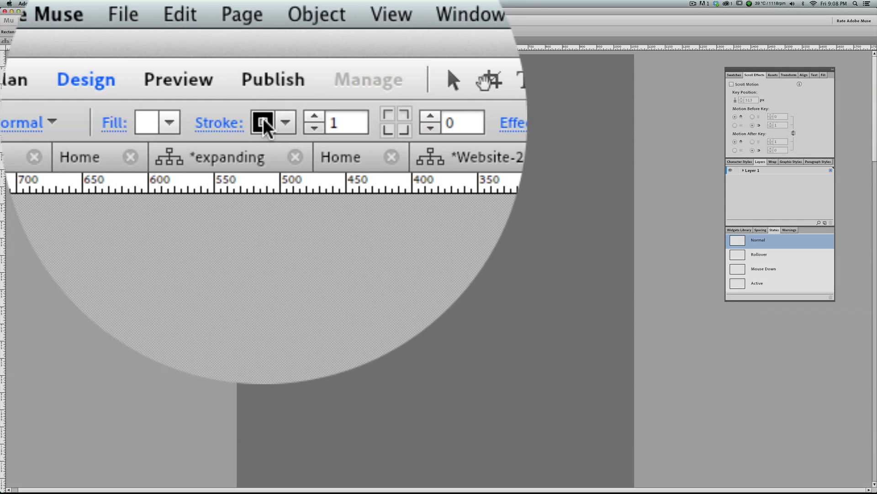
left_click(101, 32)
left_click(100, 52)
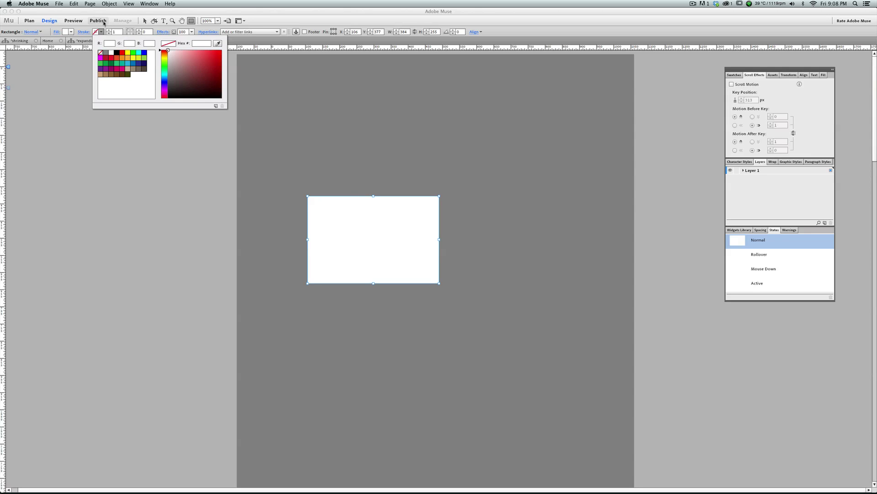
Round the two left corners of the white rectangle with a radius of 100.
left_click(130, 31)
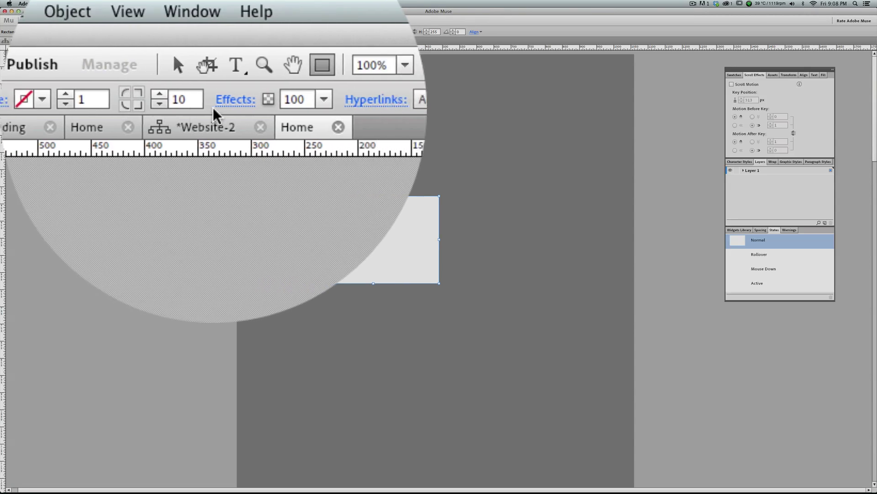
left_click(213, 101)
key("super+a")
type("100")
key("Return")
left_click(213, 64)
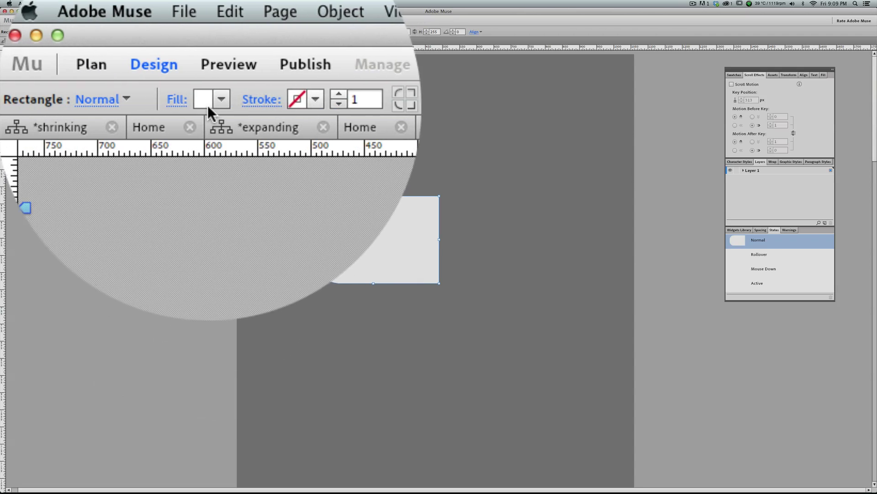
Fill the rounded rectangle with green and reduce its height to about 207 px, placing it near X 19, Y 428.
left_click(208, 105)
left_click(213, 196)
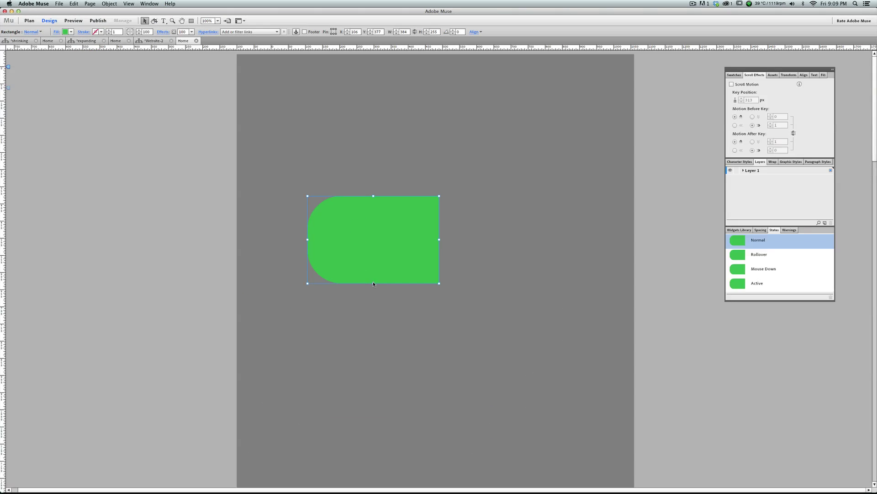
left_click_drag(373, 284, 363, 265)
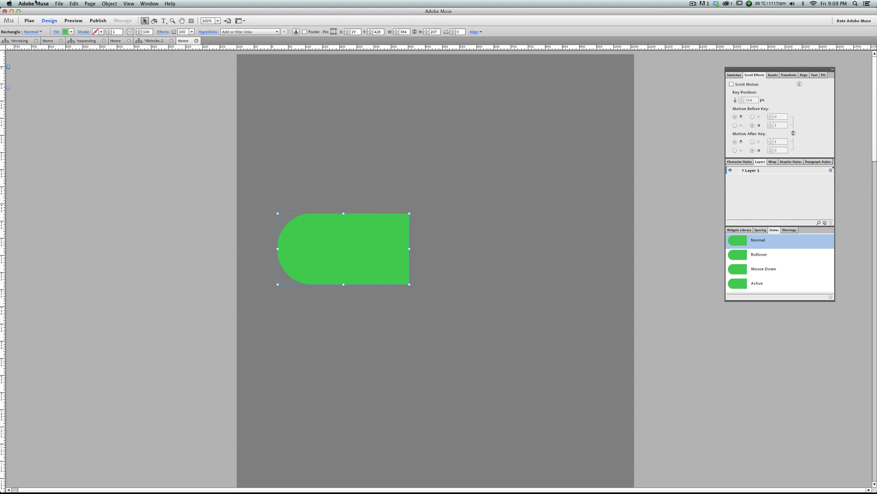
Duplicate the green shape, place the copy flush against its right edge, and round the copy's right corners instead of its left ones.
left_click(90, 5)
mouse_move(74, 4)
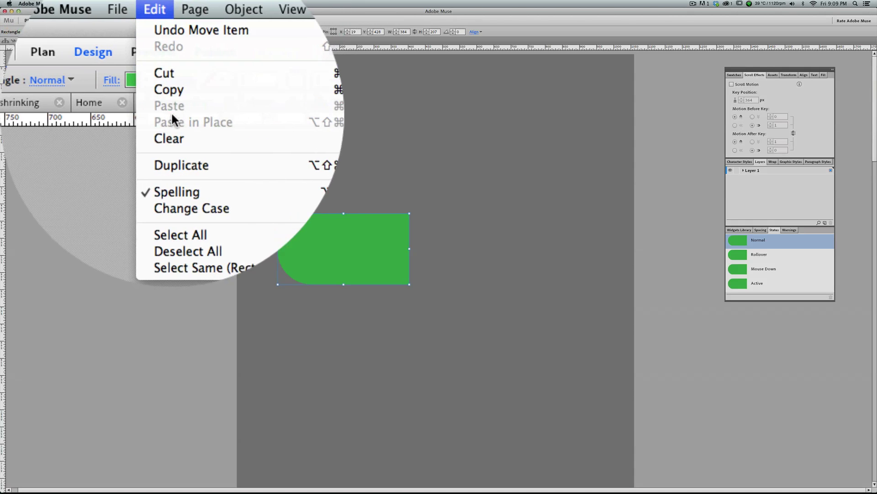
left_click(172, 168)
left_click_drag(371, 246, 494, 244)
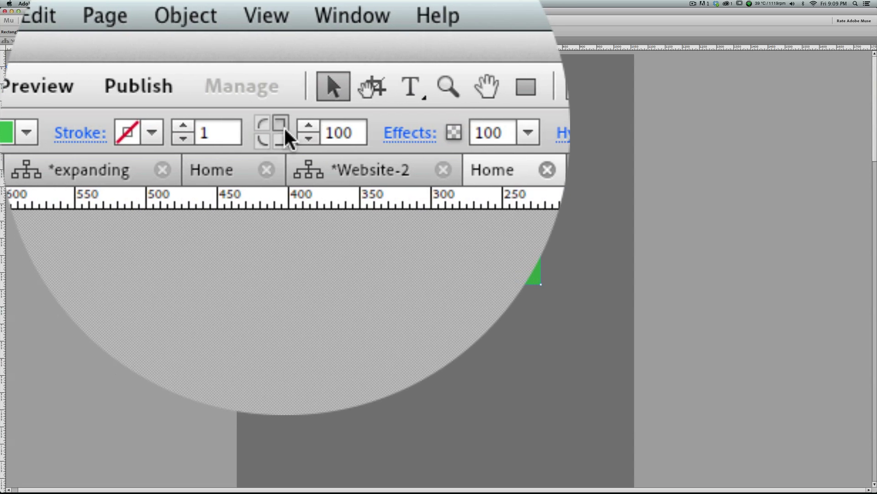
left_click(283, 137)
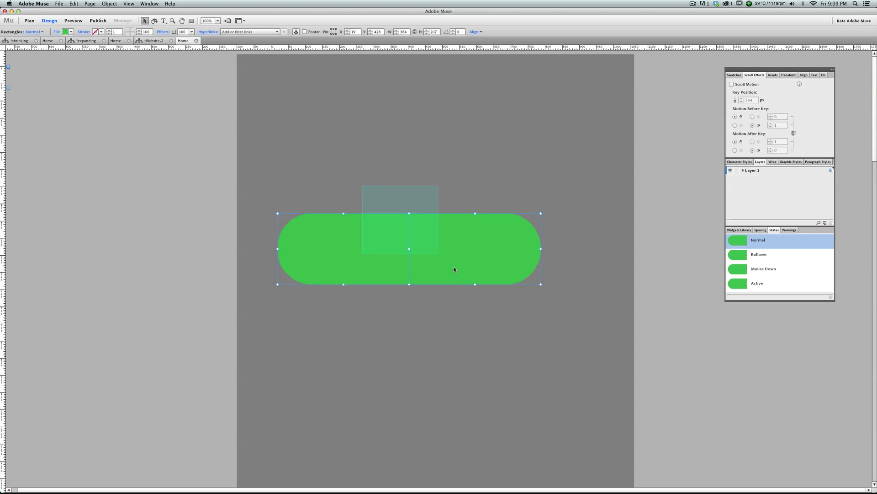
Move both green halves together to about X 94, Y 522.
left_click_drag(454, 267, 467, 291)
left_click(427, 213)
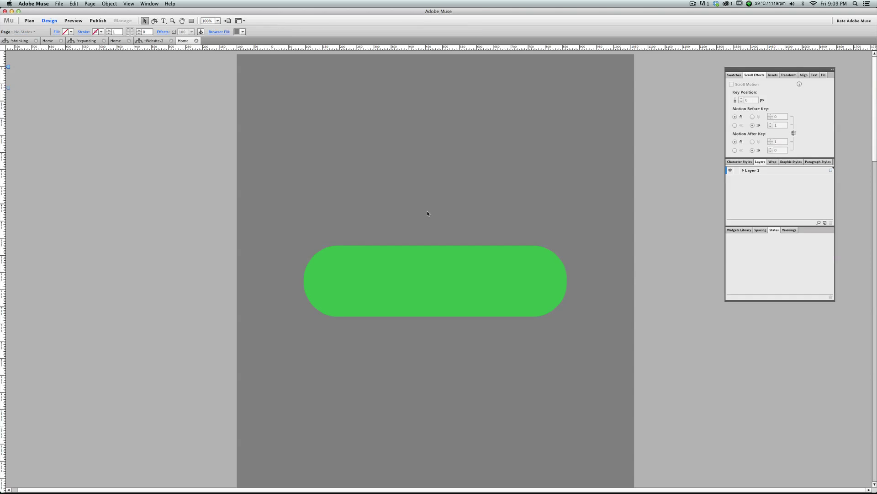
left_click(464, 284)
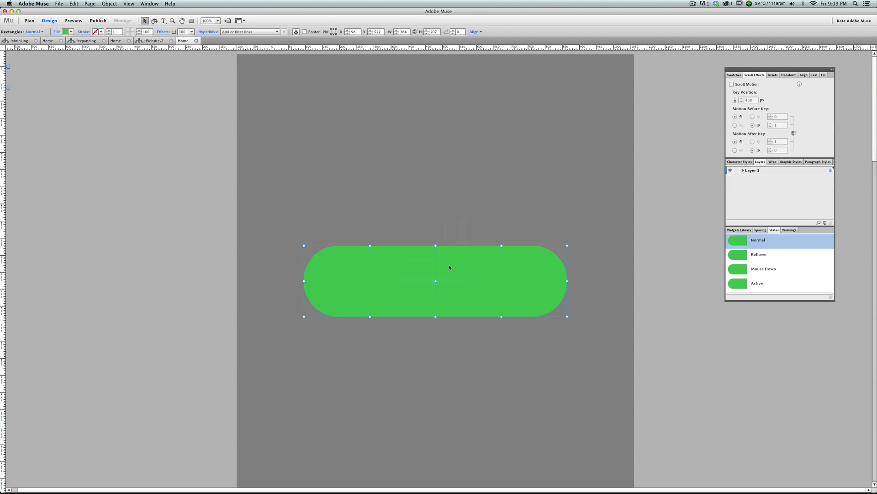
left_click(449, 232)
Try sliding the two green halves over each other to shorten the pill, and undo both moves.
left_click_drag(525, 272, 480, 270)
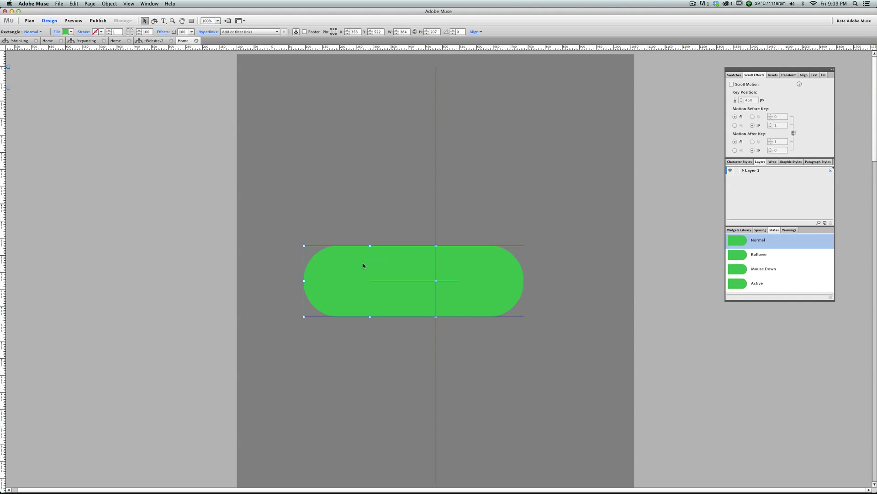
left_click_drag(355, 262, 379, 261)
left_click(391, 226)
key("ctrl+z")
key("ctrl+z")
Move both green halves together to about X 118, Y 582 and enable Scroll Motion for them.
left_click(418, 214)
left_click(490, 285)
left_click_drag(471, 277, 490, 304)
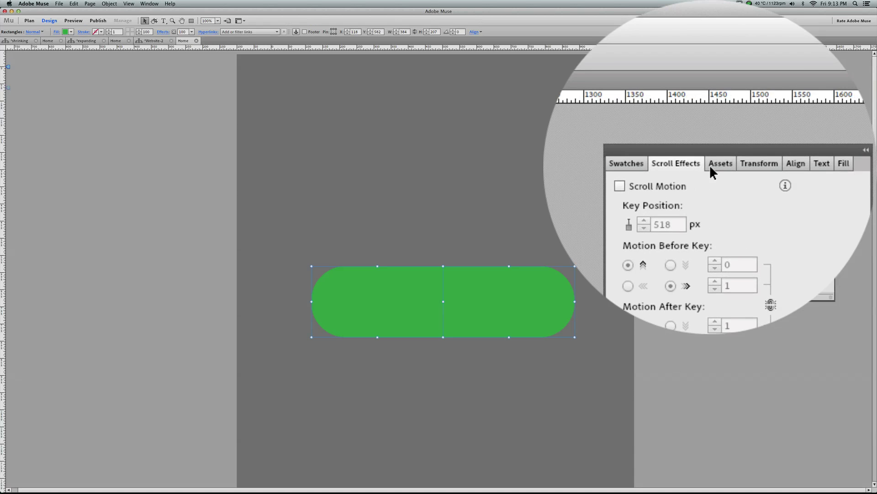
left_click(733, 85)
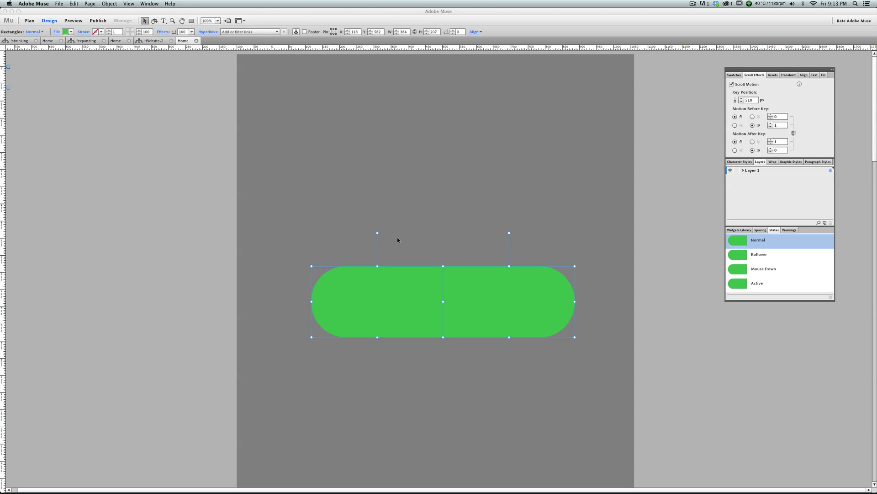
Shift both green halves vertically on the page to try different key positions, ending at about Y 285.
left_click_drag(475, 311, 516, 225)
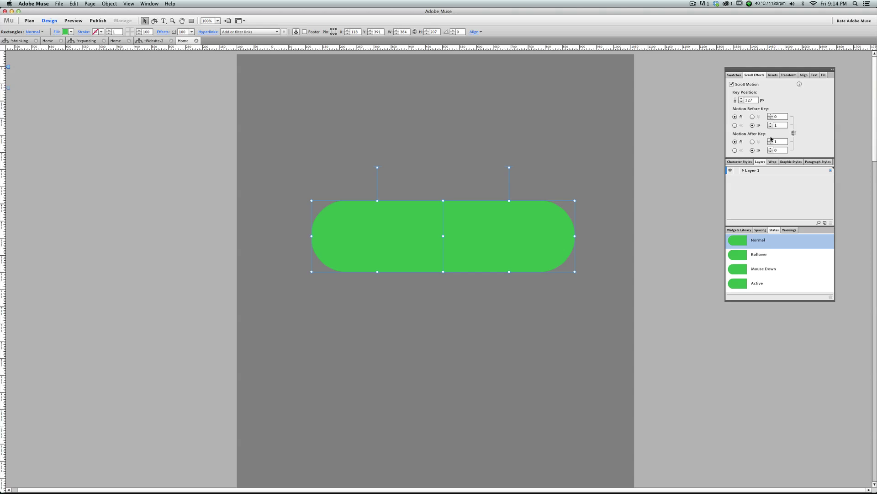
left_click_drag(470, 223, 470, 212)
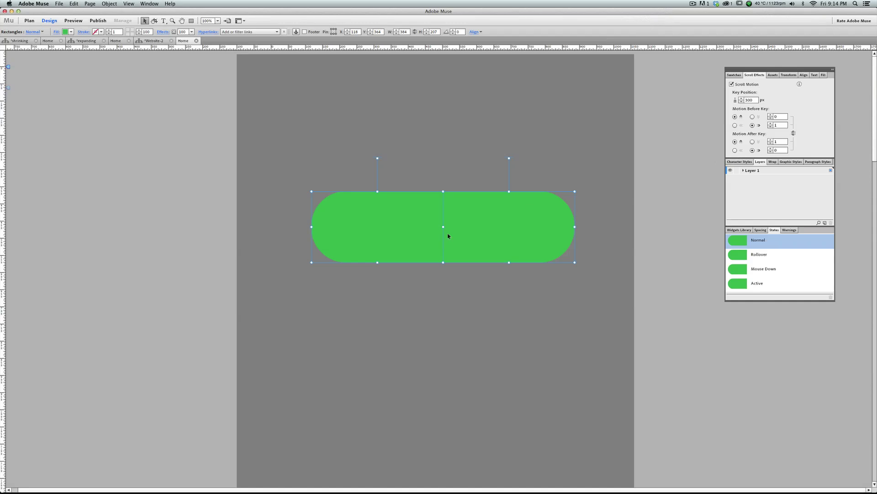
left_click_drag(468, 232, 477, 129)
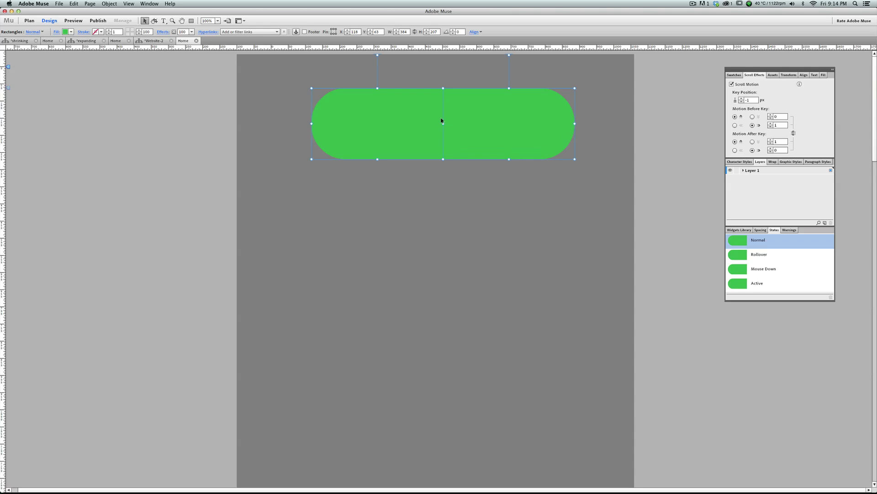
left_click_drag(484, 123, 490, 131)
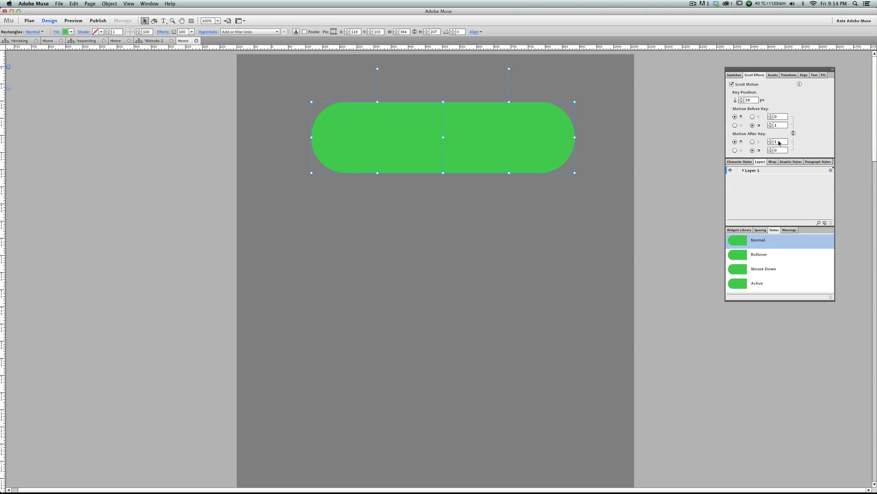
left_click_drag(523, 130, 511, 193)
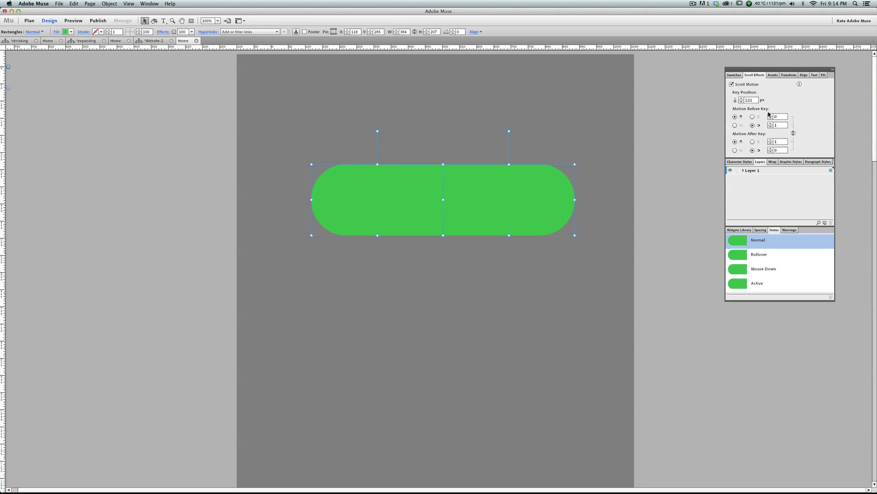
Try sliding the right green half over the left half to shorten the pill, and slide it back out.
left_click(538, 146)
left_click(515, 178)
left_click(783, 125)
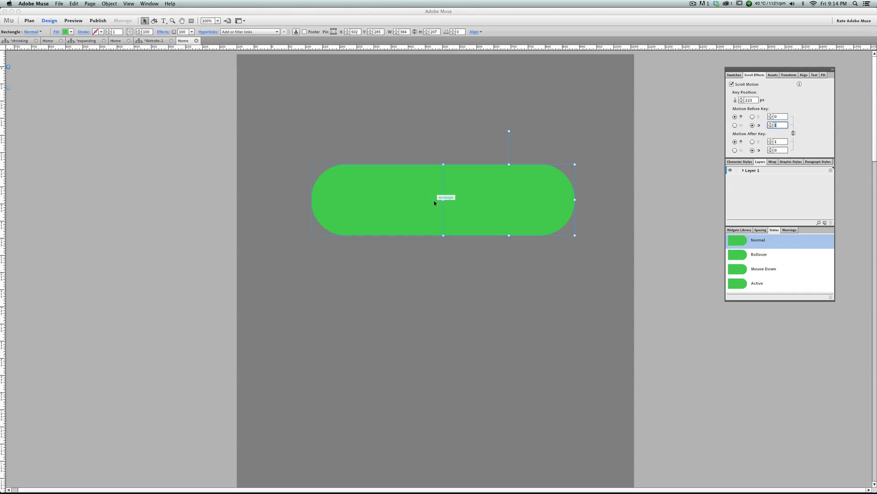
left_click_drag(547, 205, 463, 206)
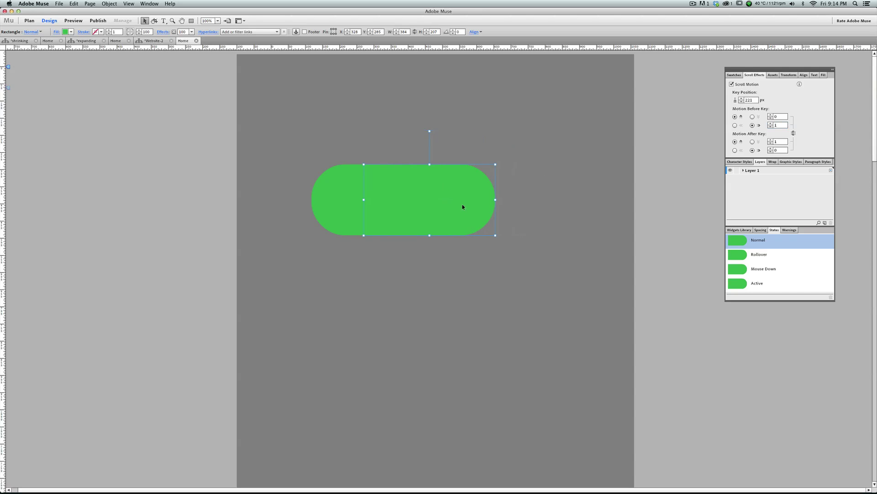
left_click_drag(411, 186, 498, 186)
Set both green halves' horizontal motion before key to 0.2, directing the right half rightward and the left half leftward.
left_click(777, 125)
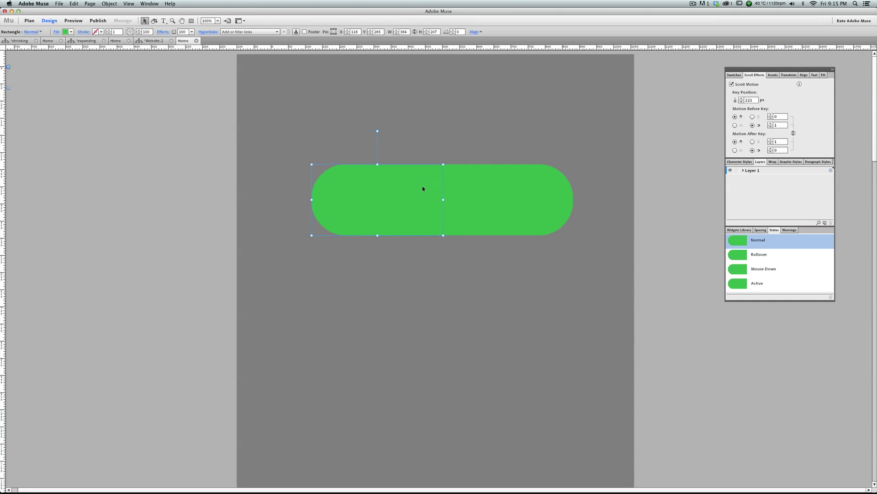
left_click(784, 125)
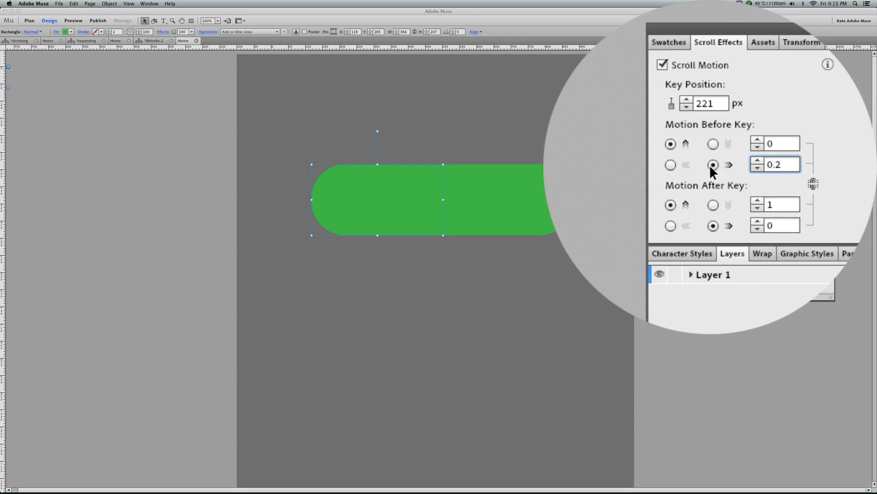
left_click(735, 124)
mouse_move(421, 190)
left_mouse_down()
mouse_move(435, 195)
mouse_move(407, 198)
mouse_move(419, 188)
left_mouse_up()
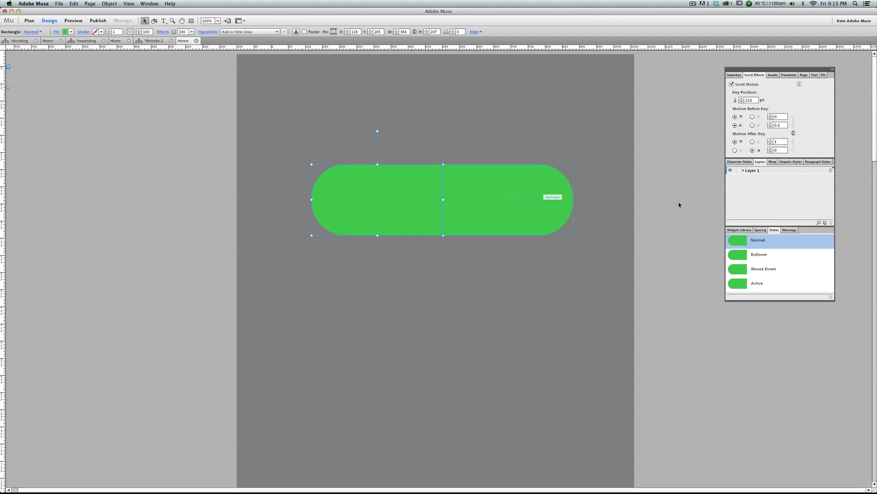
Move both green halves together down the page to about Y 411.
left_click_drag(617, 140, 410, 241)
left_click(474, 190)
left_click(496, 229)
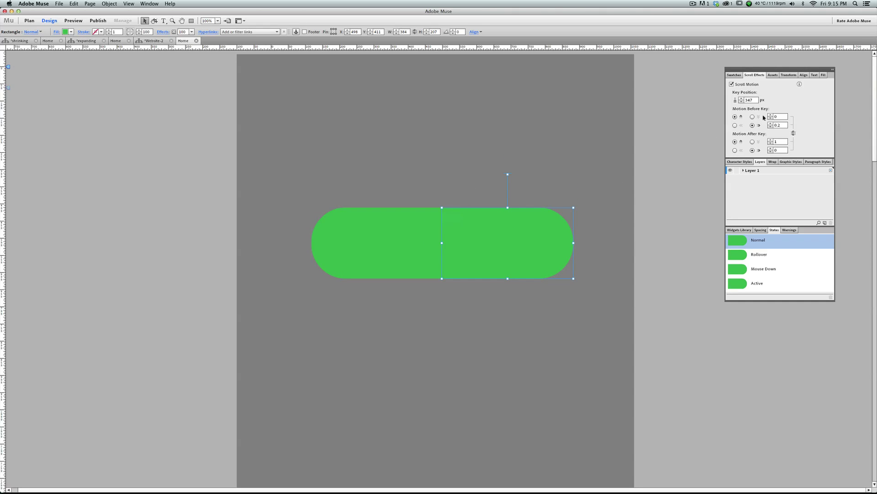
Set the upward motion before key to 1 for both green halves.
left_click_drag(418, 183, 471, 242)
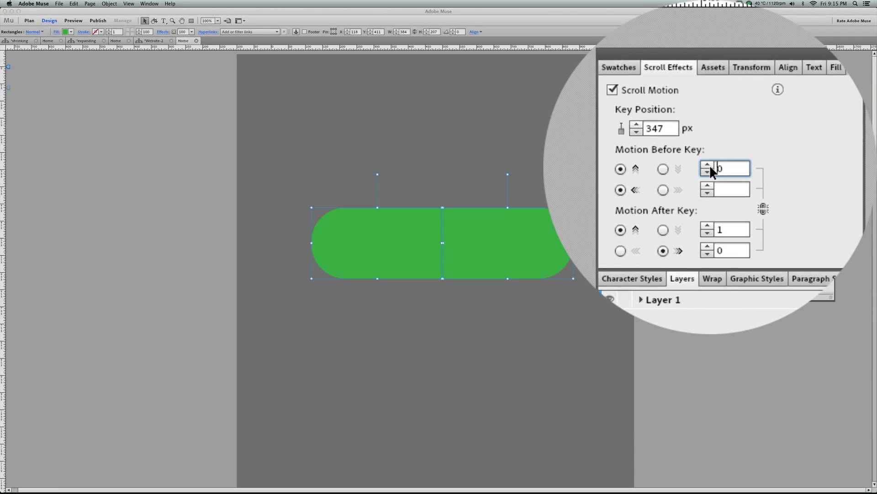
left_click(711, 170)
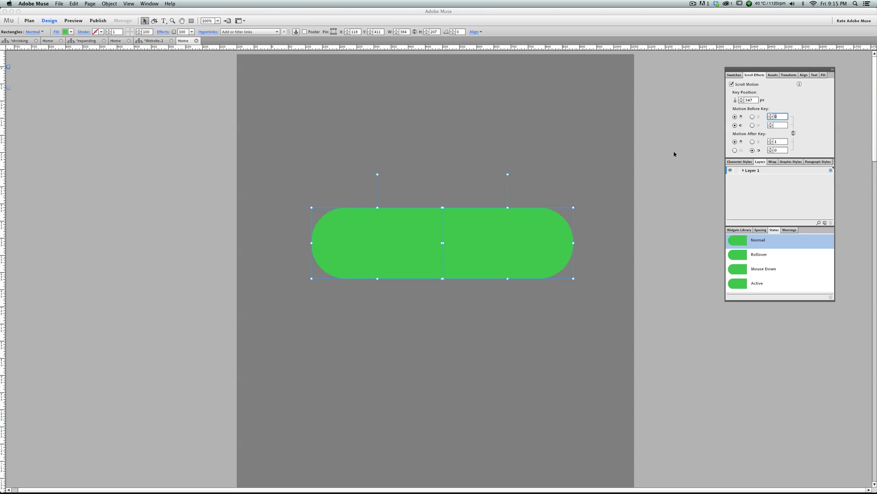
key("Return")
Examine the scroll motion settings of each green half in turn, and deselect everything.
left_click(398, 206)
left_click(466, 215)
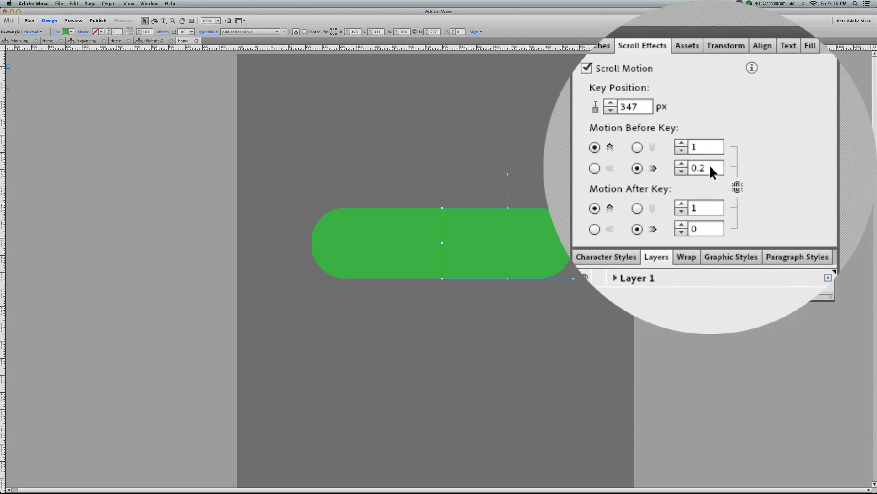
mouse_move(783, 127)
left_click(388, 238)
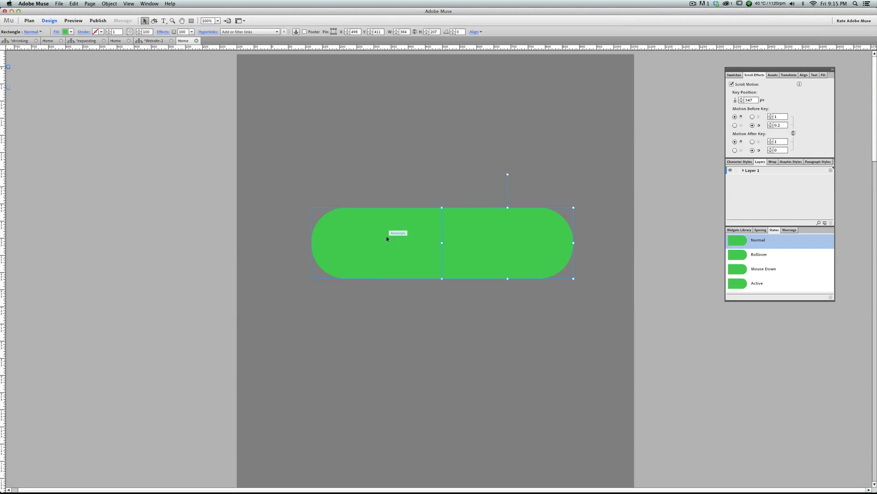
left_click(519, 235)
left_click(413, 248)
left_click(480, 179)
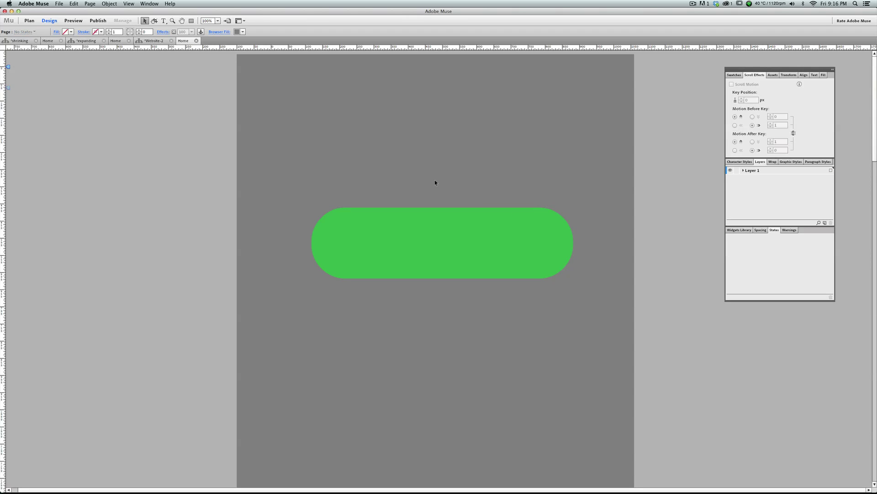
Preview the page in the browser and scroll down and back up to check the pill's motion.
key("super+shift+e")
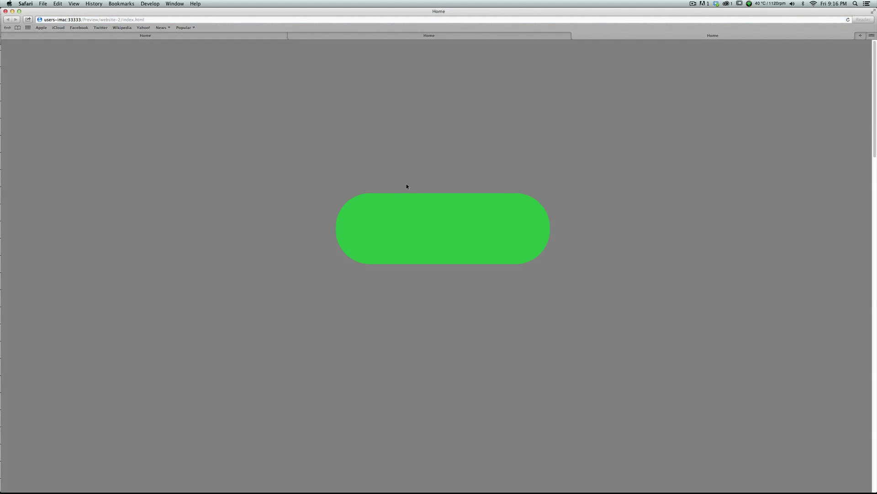
scroll(407, 186, "down", 3)
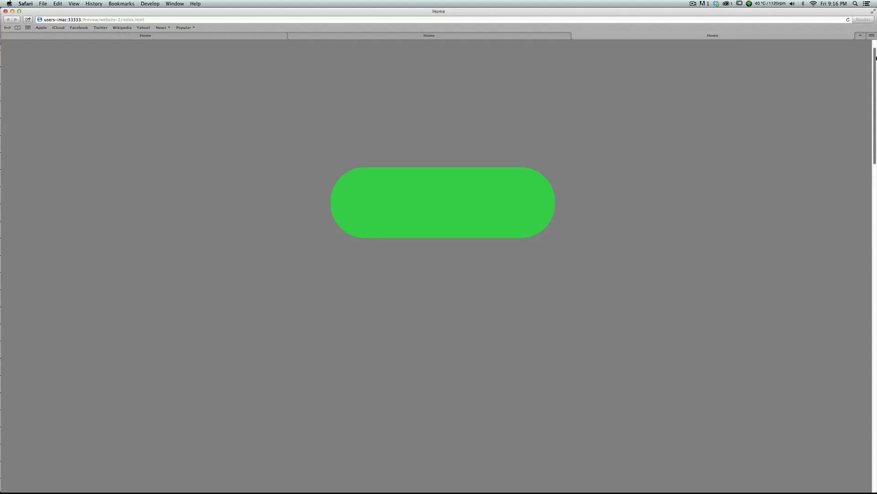
mouse_move(875, 61)
left_mouse_down()
mouse_move(875, 75)
mouse_move(874, 51)
mouse_move(871, 71)
left_mouse_up()
scroll(871, 70, "down", 2)
scroll(871, 71, "up", 4)
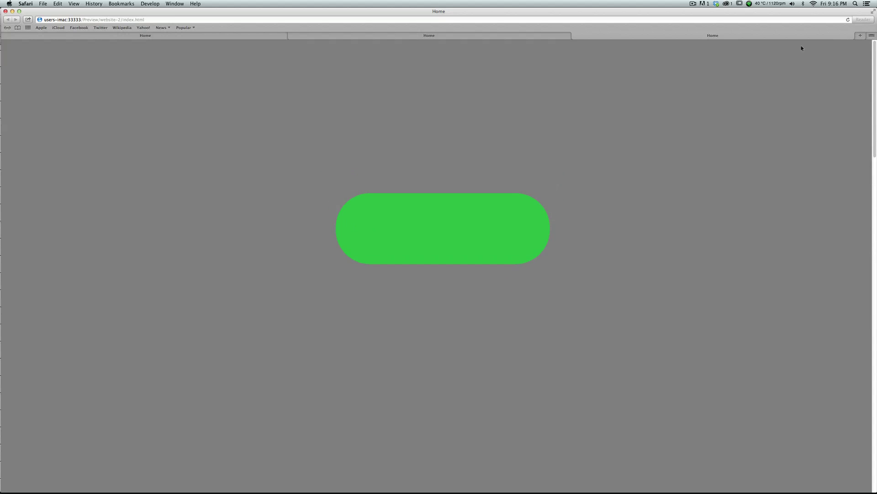
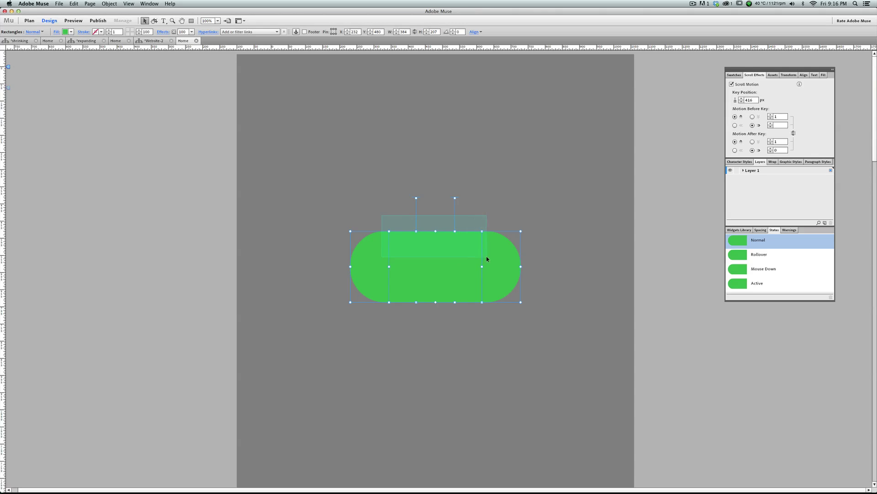
Deselect the halves, switch to Safari to examine the pill while scrolling the existing preview, and return to Adobe Muse.
left_click(385, 225)
left_click(507, 215)
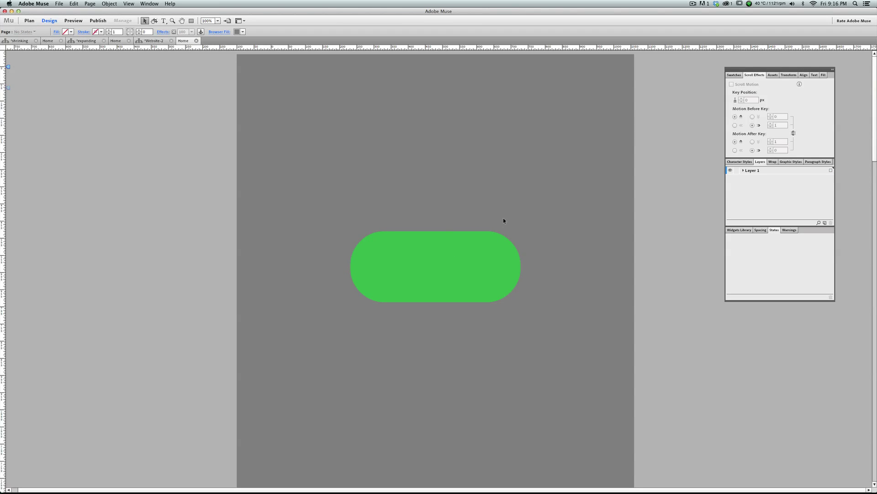
key("super+Tab")
key("super+Tab")
key("super+Tab")
left_click_drag(870, 67, 871, 91)
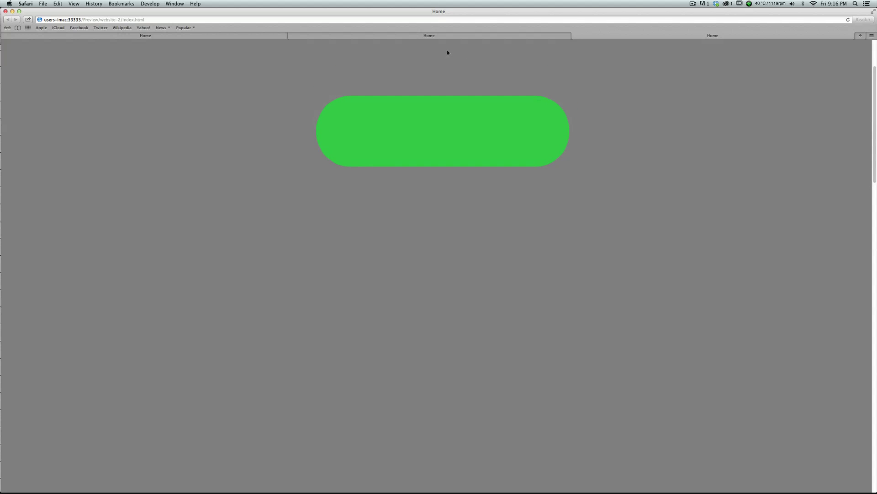
mouse_move(871, 81)
left_mouse_down()
mouse_move(875, 63)
mouse_move(876, 81)
left_mouse_up()
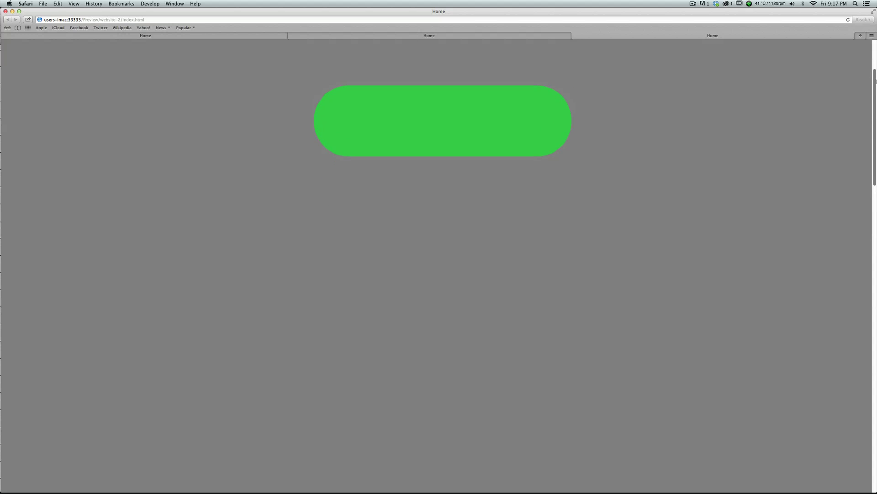
scroll(443, 174, "up", 5)
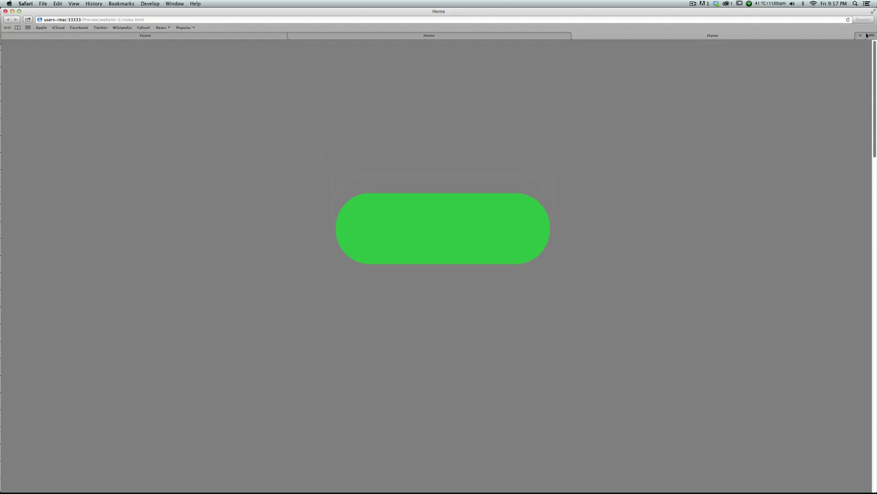
key("super+Tab")
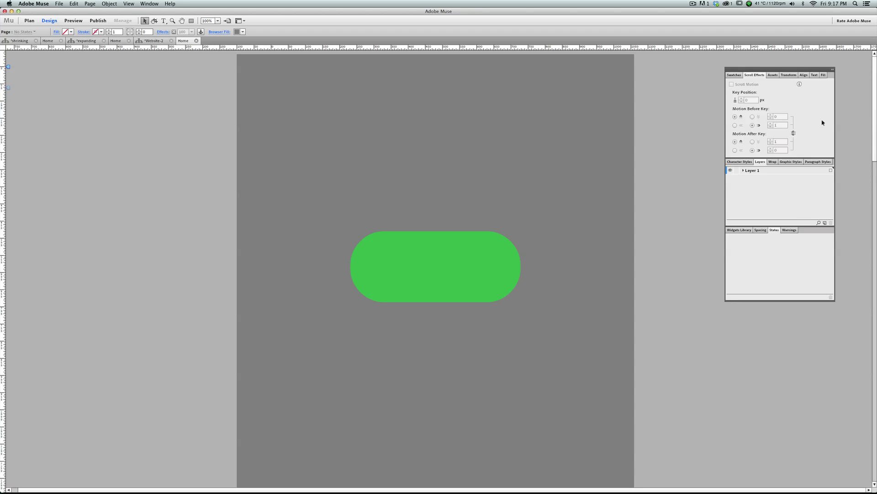
Move the left green half to about X 261 so it overlaps the right half more.
left_click(474, 258)
left_click_drag(405, 250, 363, 259)
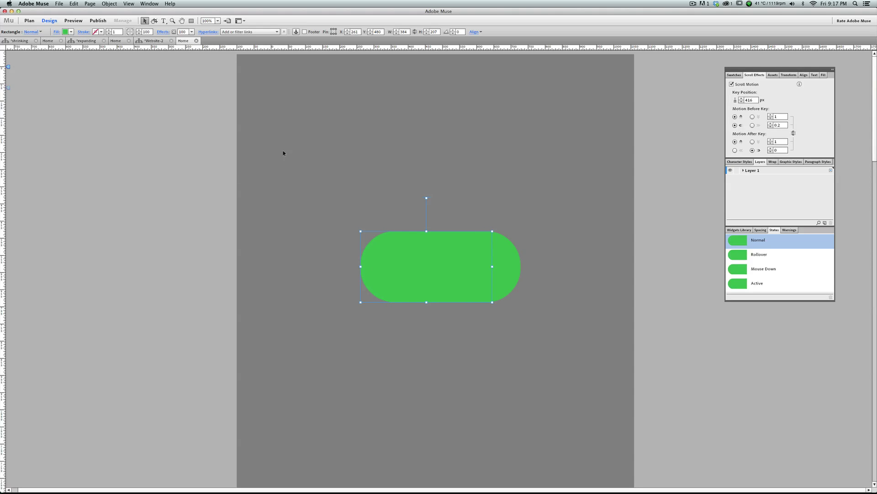
left_click(352, 199)
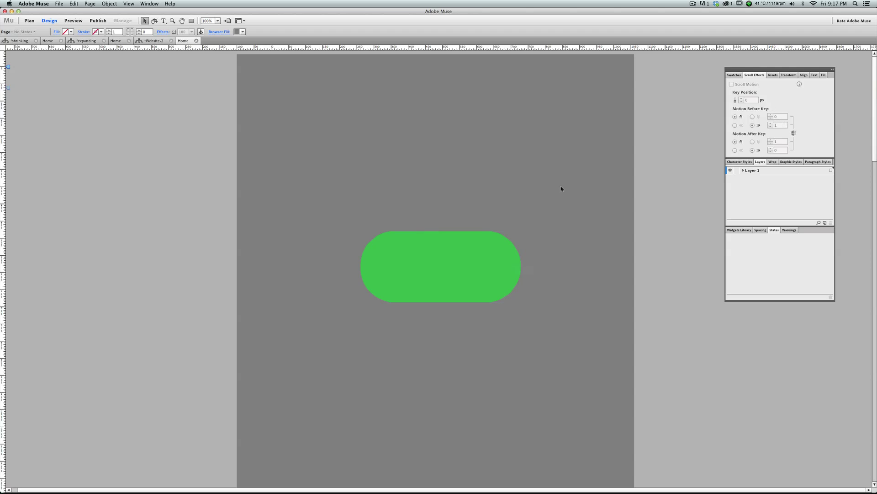
Try sliding the right green half outward and back in, and undo the last change.
left_click(497, 254)
left_click_drag(501, 266, 578, 268)
mouse_move(404, 272)
left_mouse_down()
mouse_move(353, 274)
mouse_move(402, 277)
left_mouse_up()
left_click_drag(529, 268, 509, 272)
key("super+z")
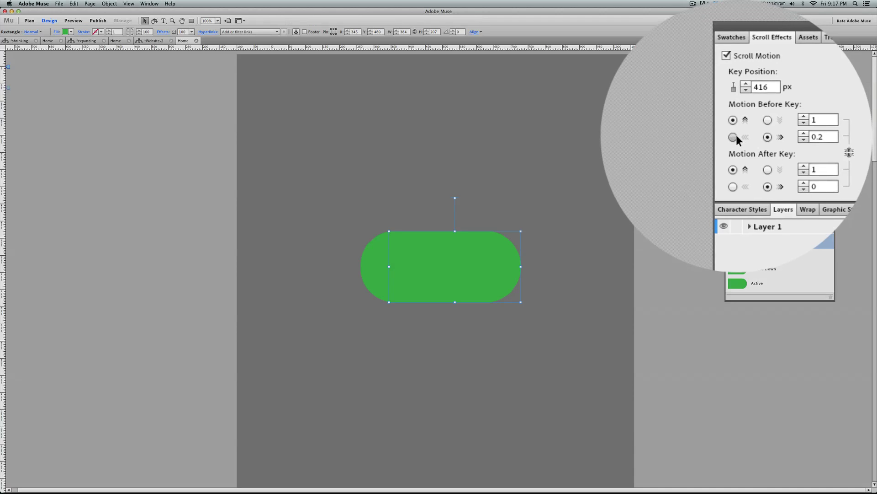
Reverse the horizontal motion before key, directing the right green half leftward and the left half rightward.
left_click(735, 125)
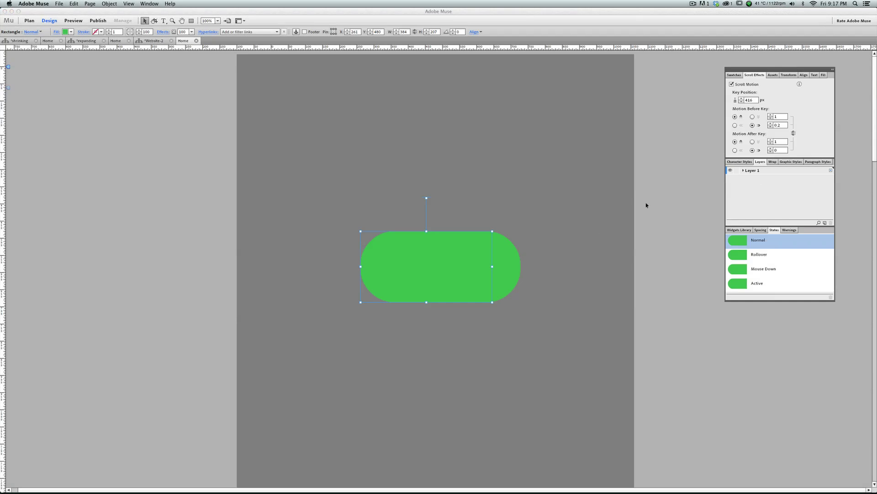
left_click(513, 210)
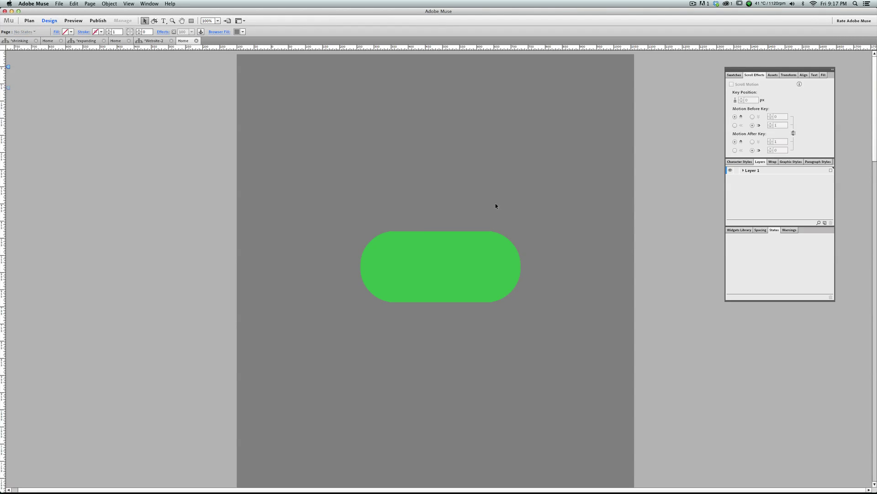
Preview the page in the browser, scroll to check the pill's reversed motion, and return to Adobe Muse.
key("super+shift+e")
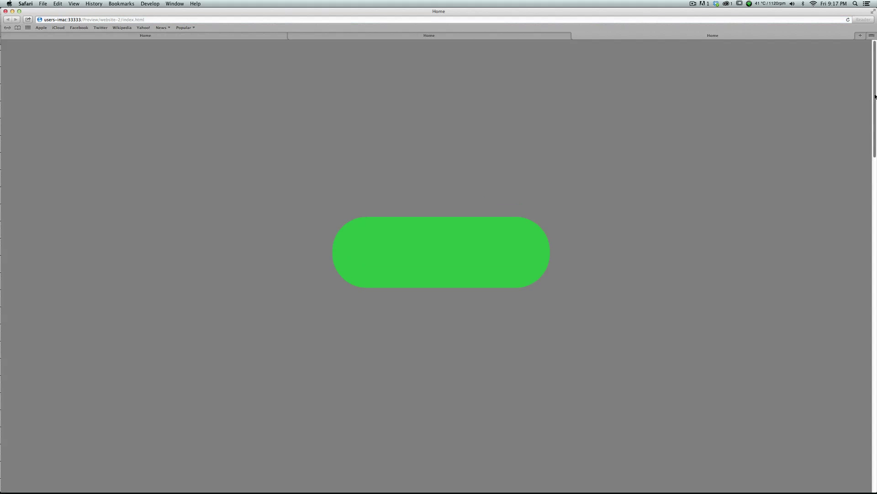
mouse_move(876, 81)
left_mouse_down()
mouse_move(876, 123)
mouse_move(874, 75)
mouse_move(864, 88)
left_mouse_up()
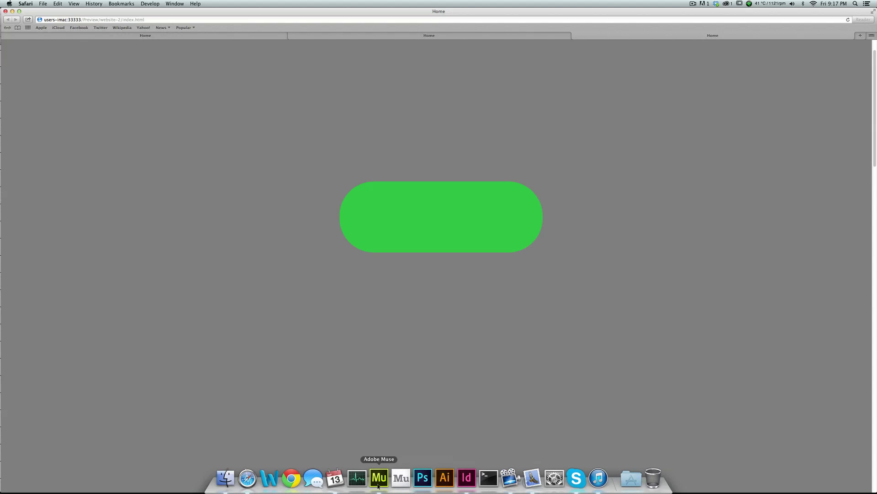
left_click(379, 478)
Move both green halves together to about X 232, Y 547, and select only the right half.
left_click(511, 241)
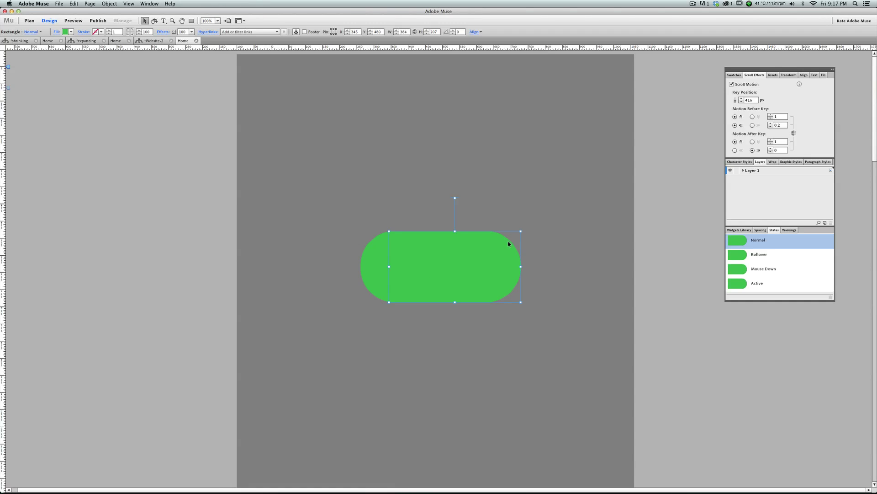
left_click_drag(314, 239, 519, 298)
left_click_drag(474, 265, 464, 287)
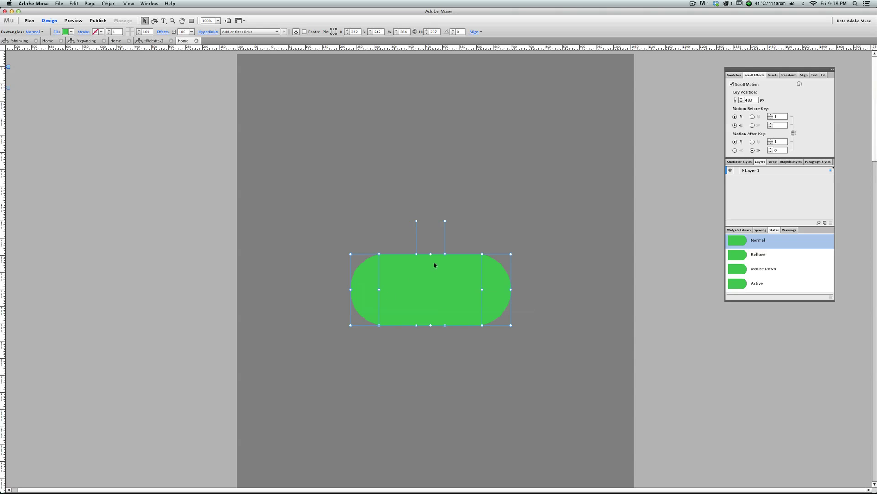
left_click(536, 283)
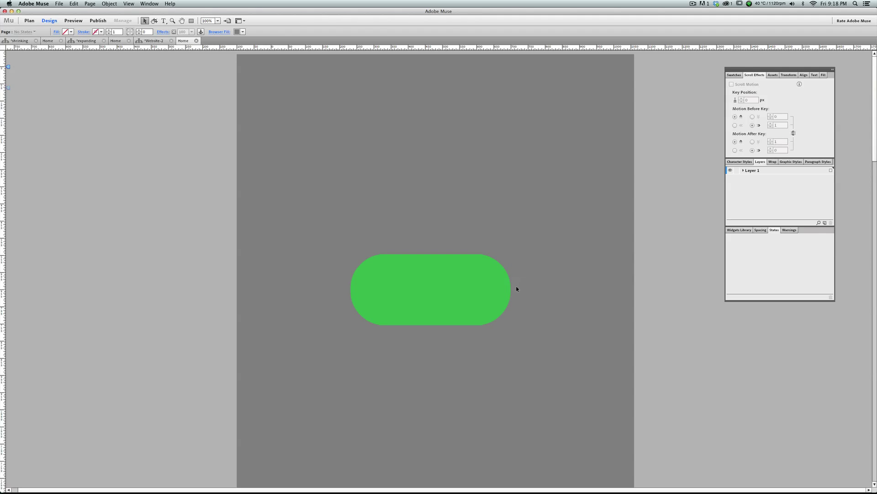
left_click(500, 293)
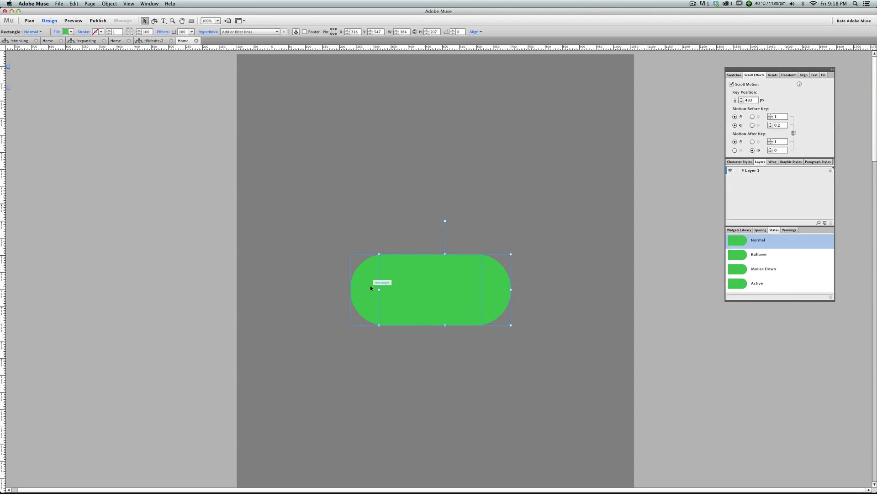
On the shrinking site's Home page, move the left hand to about X -182, Y 675 and the right hand to about X 852, Y 407.
left_click(48, 40)
left_click_drag(320, 231, 256, 353)
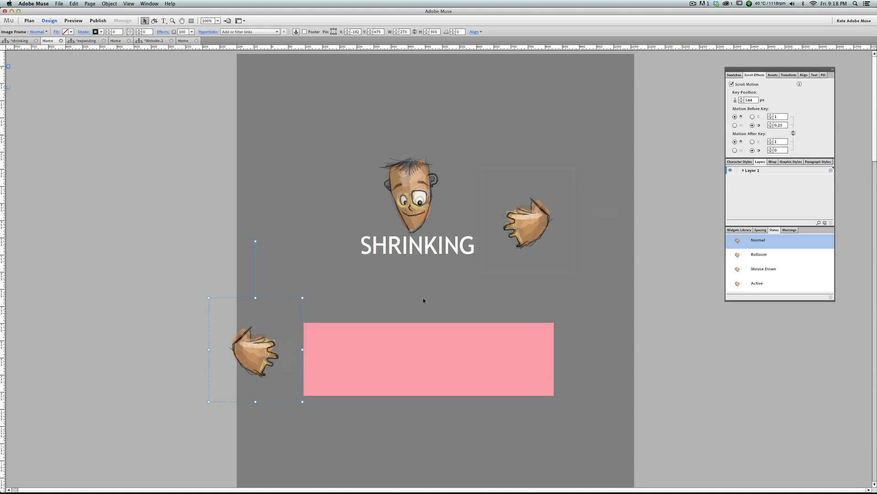
left_click(373, 333)
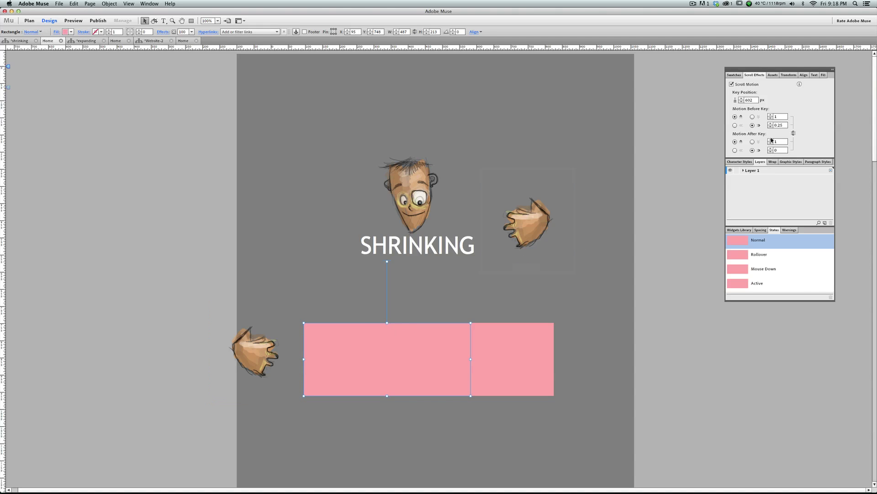
left_click_drag(530, 224, 612, 327)
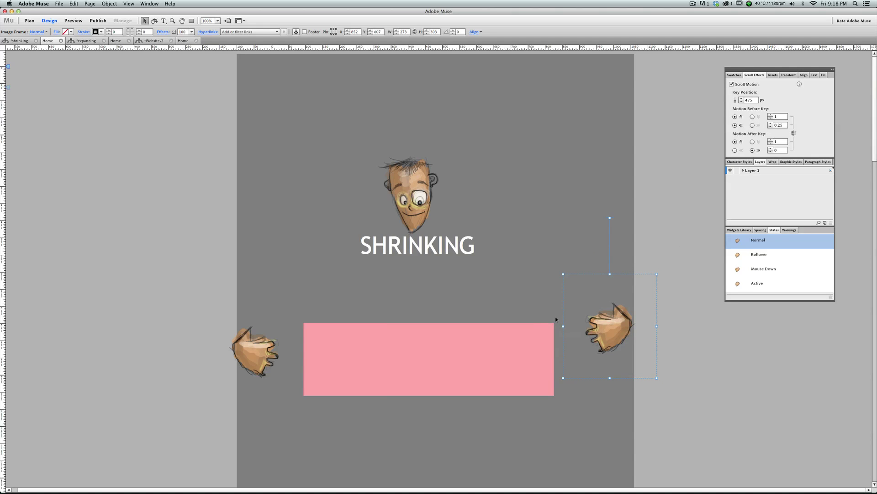
left_click(530, 342)
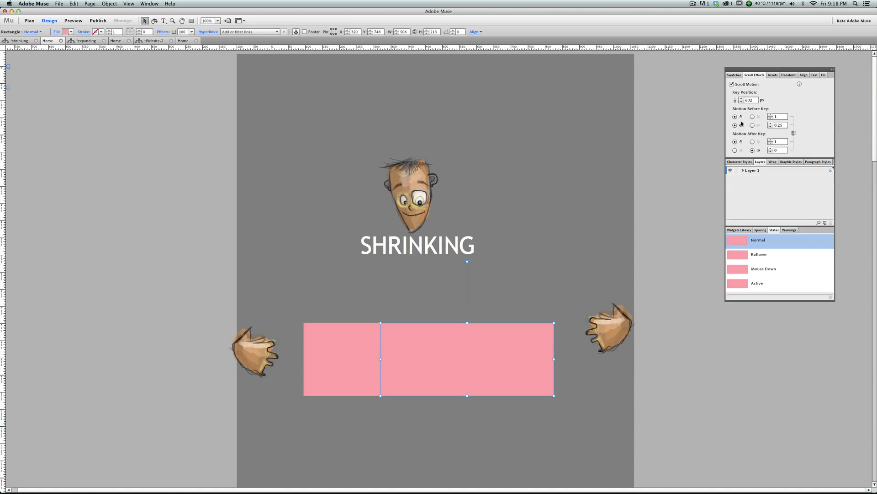
Copy both hand images from the shrinking page and paste them onto the green pill's Home page.
left_click(621, 332)
left_click(264, 349, "shift")
right_click(265, 349)
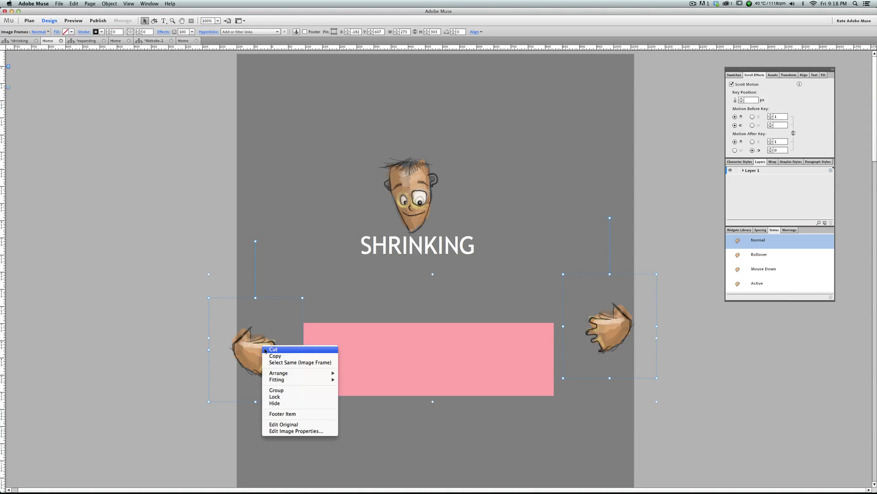
left_click(275, 355)
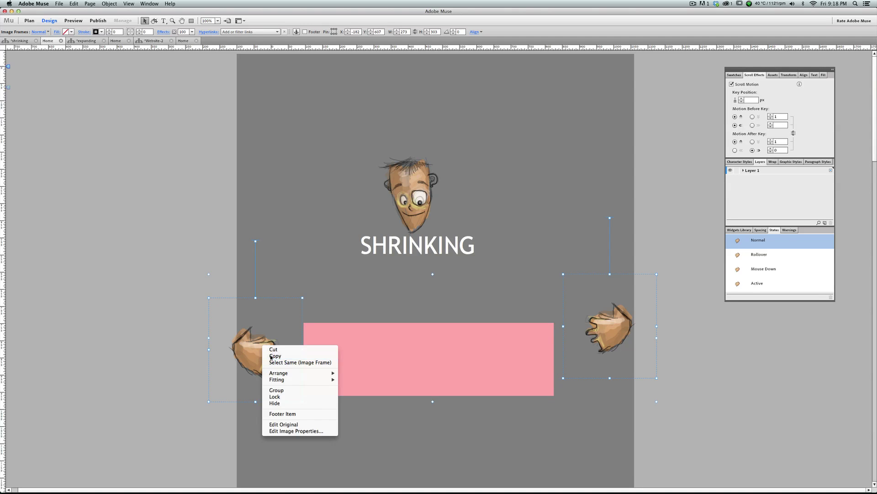
left_click(183, 42)
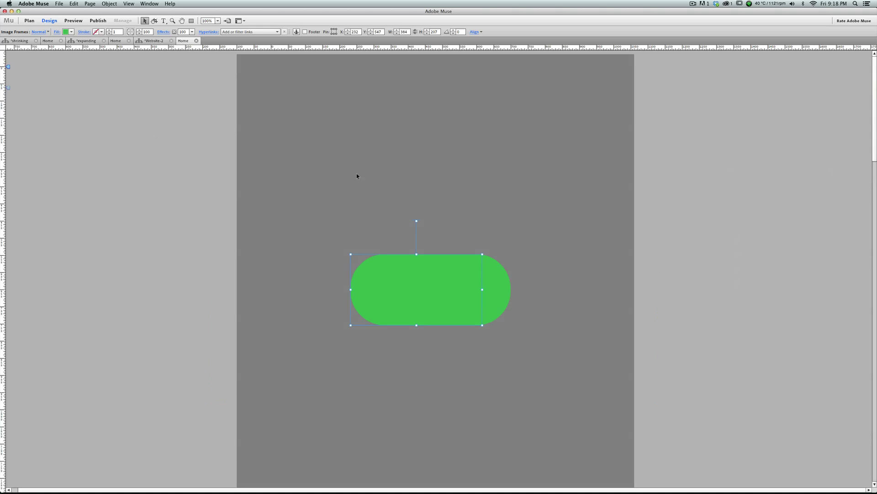
right_click(428, 161)
left_click(432, 161)
right_click(433, 161)
left_click(443, 183)
Place the hands over the pill's ends, the right one at about X 540, Y 499 and the left at about X 112, Y 524.
left_click(617, 258)
left_click_drag(617, 258, 509, 291)
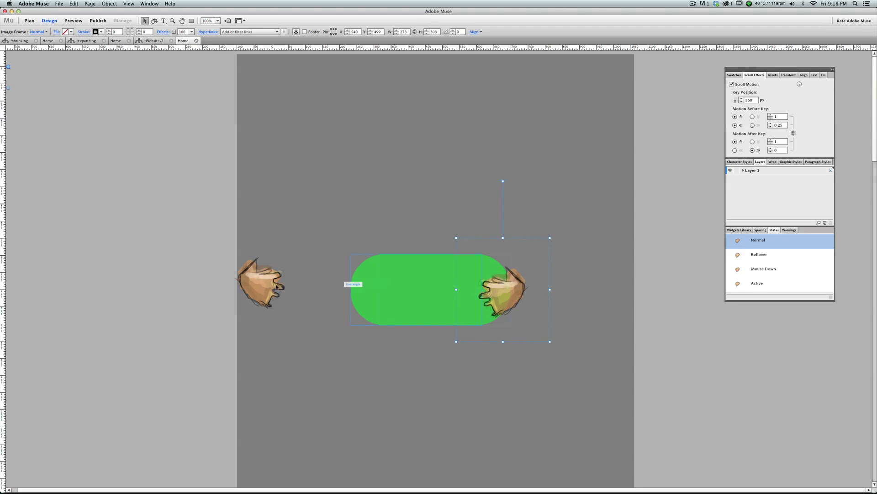
left_click_drag(263, 285, 357, 298)
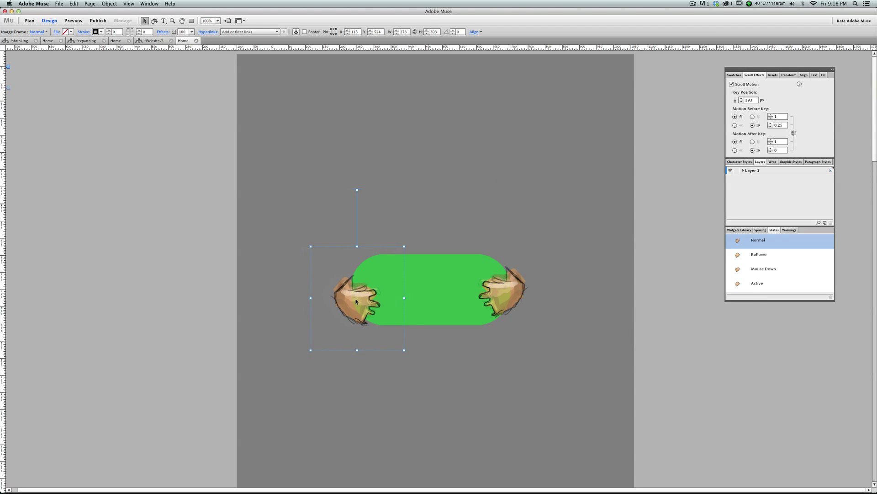
Check the right green half's key position, and set both hands' scroll motion key position to 483 px.
left_click(461, 271)
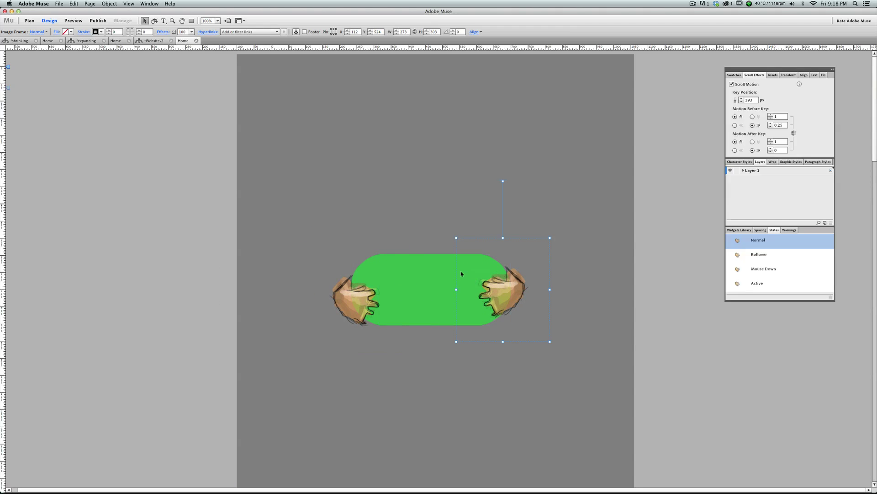
left_click(437, 269)
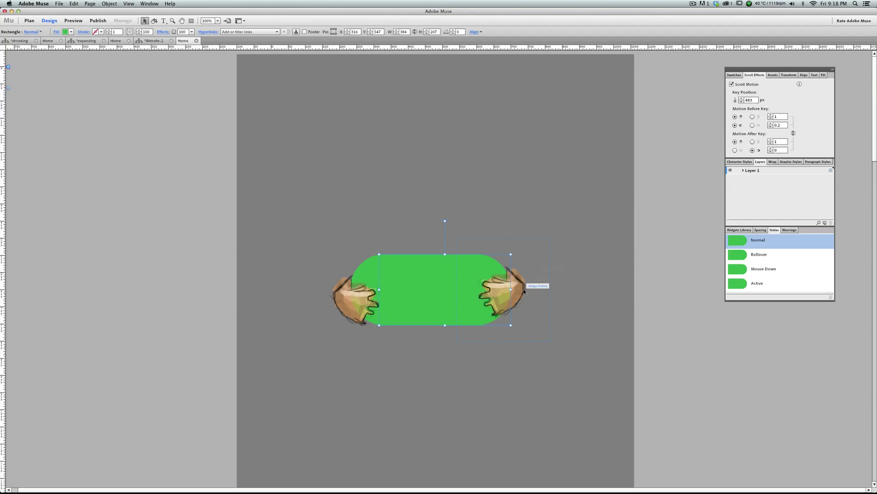
left_click(525, 289)
left_click(327, 305, "shift")
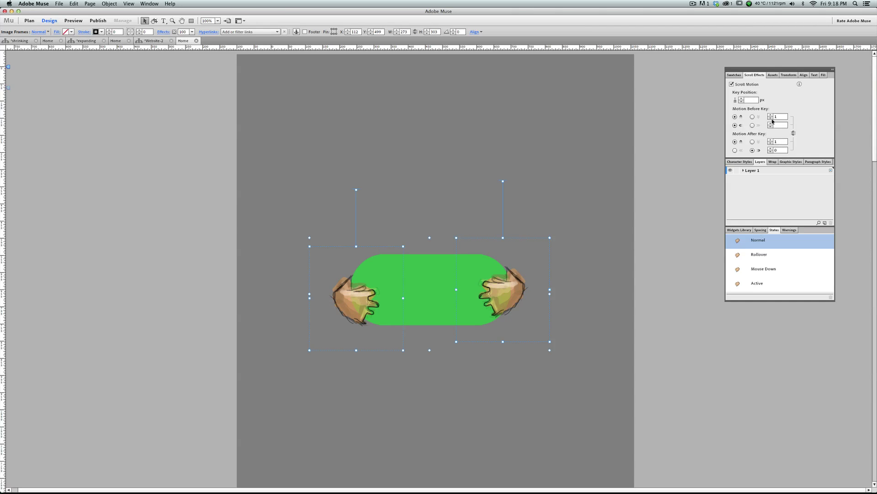
left_click(752, 100)
type("483")
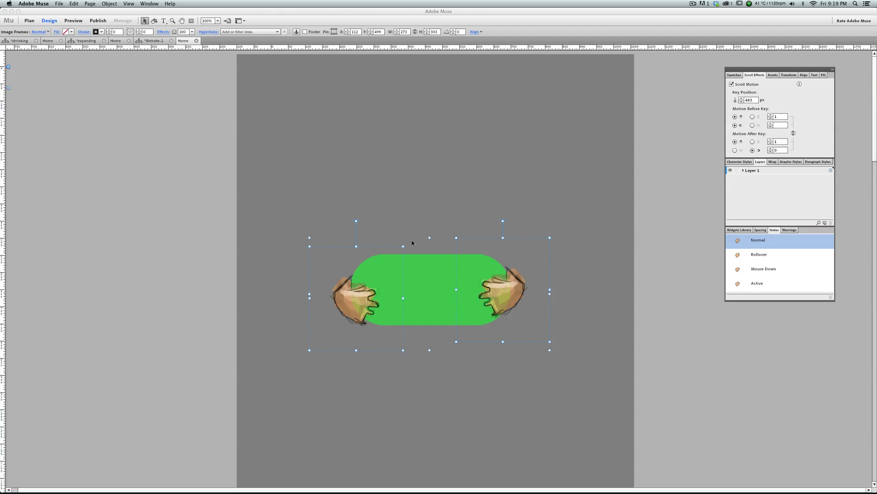
left_click(433, 204)
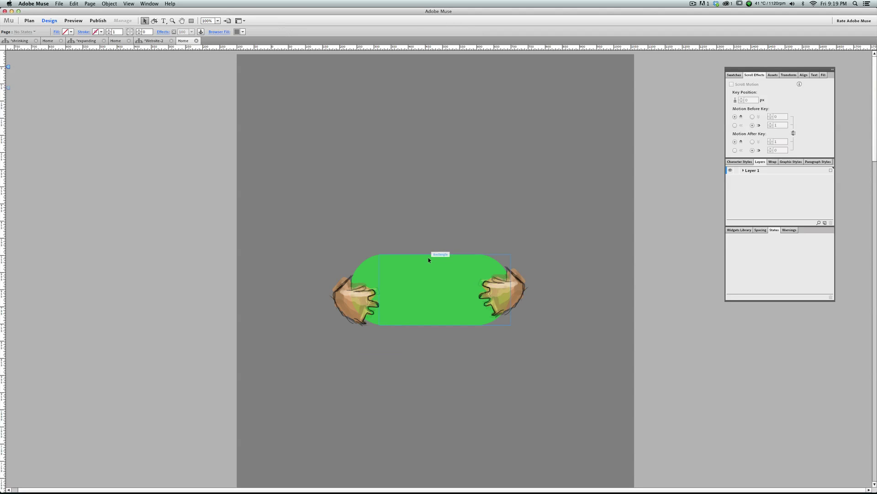
Check the right green half's motion values, and set the right hand's horizontal speed before key to 0.2.
left_click(520, 279)
left_click(452, 261)
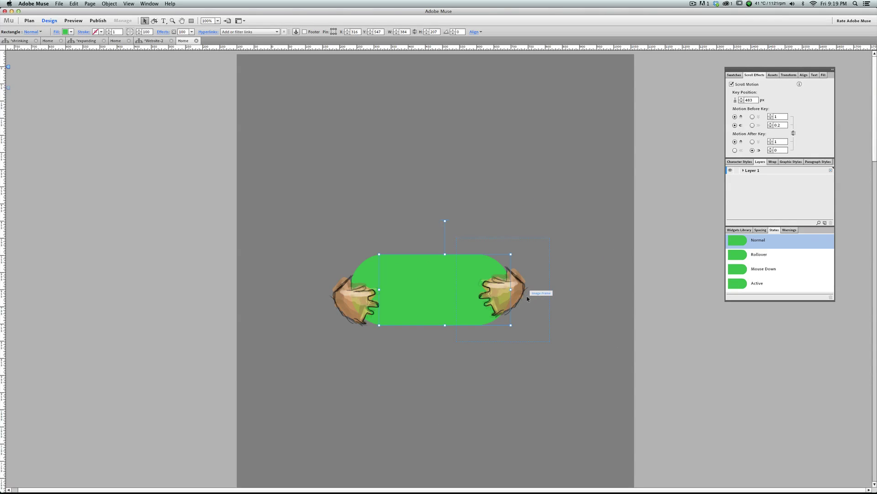
left_click(527, 298)
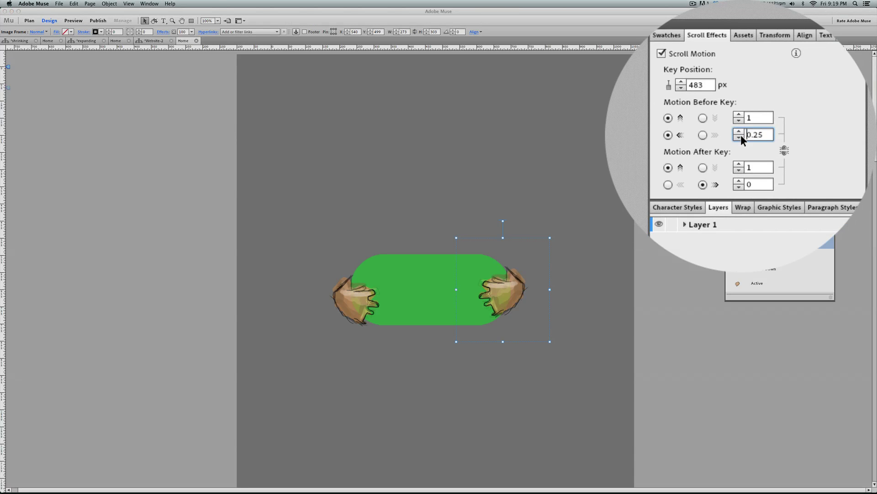
type("0.2")
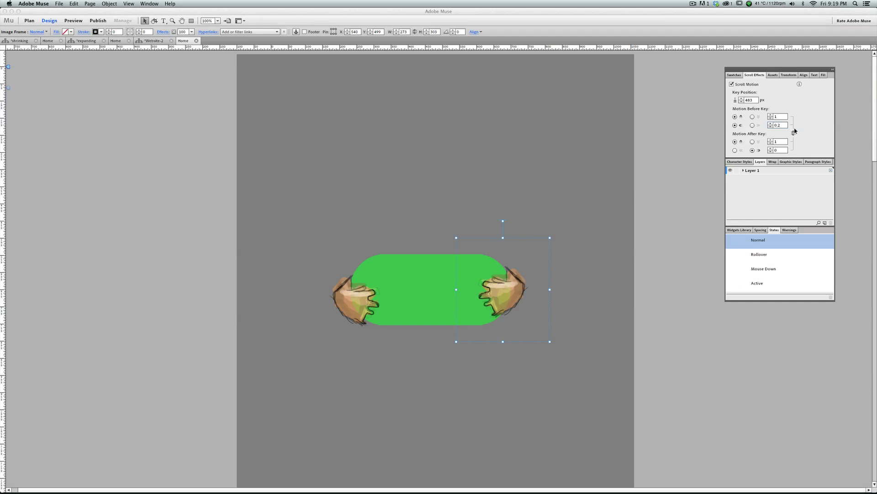
Set the left hand's horizontal motion speed before key to 0.2.
left_click(356, 305)
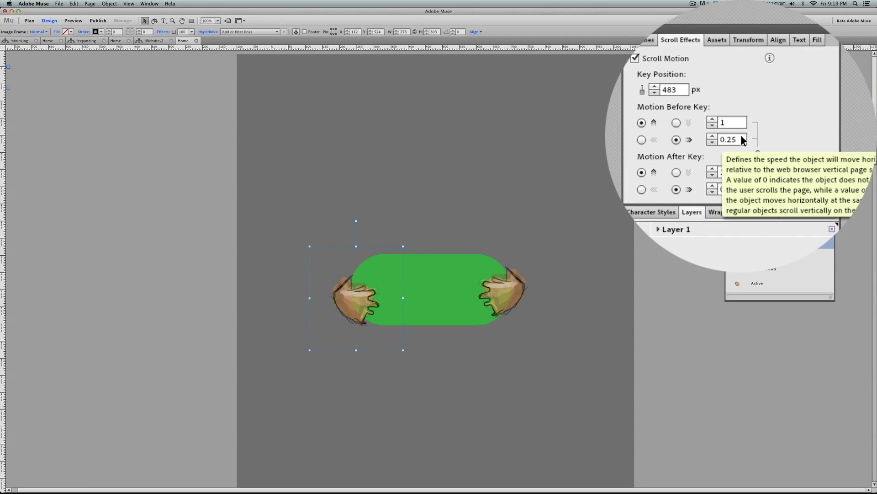
left_click(735, 154)
key("super+a")
type("0.2")
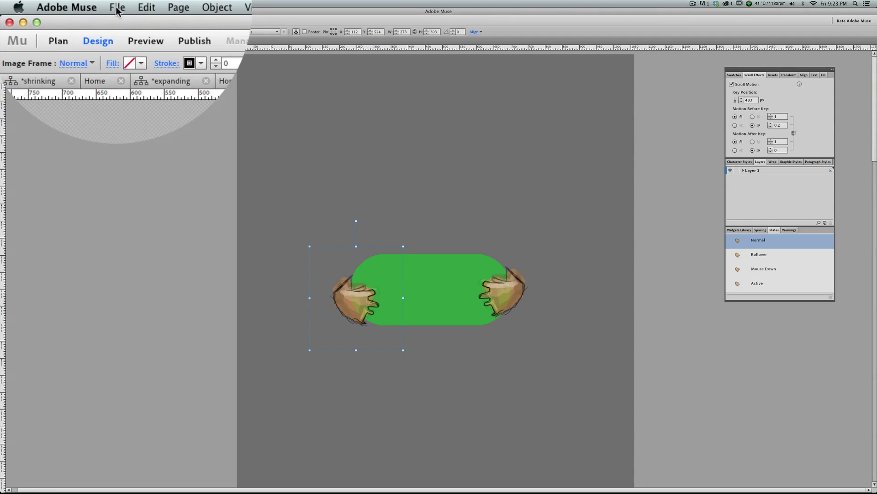
Preview the site in the browser, scroll to check that the hands move with the shrinking pill, and return to Adobe Muse.
left_click(59, 4)
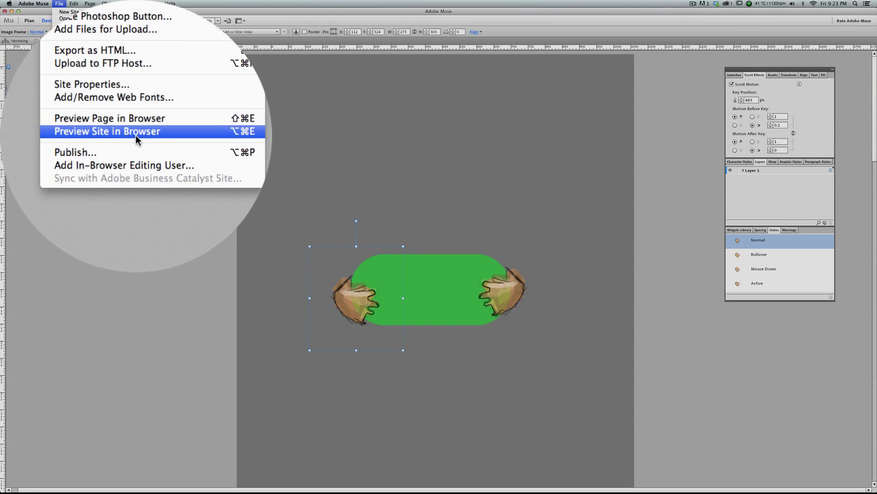
left_click(133, 180)
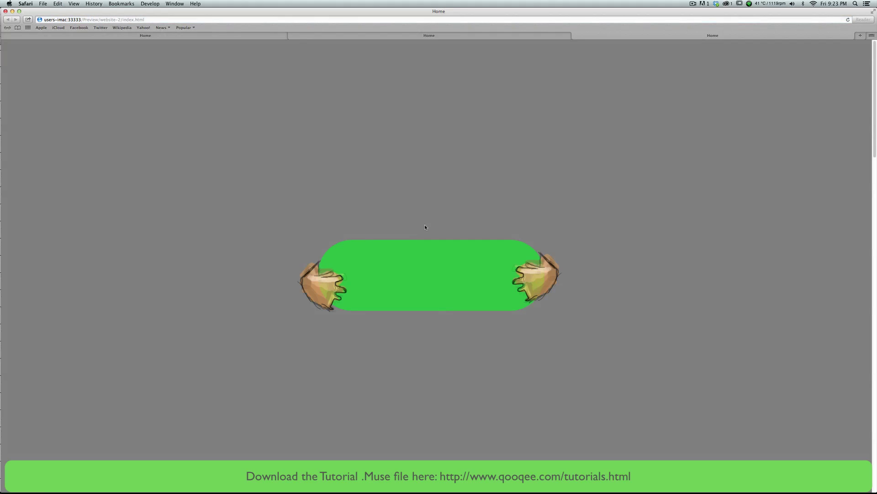
left_click_drag(874, 64, 849, 90)
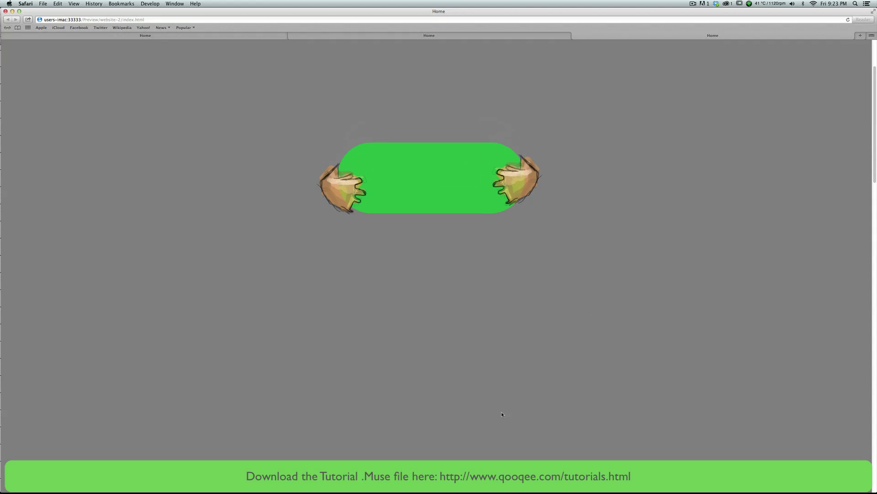
mouse_move(459, 492)
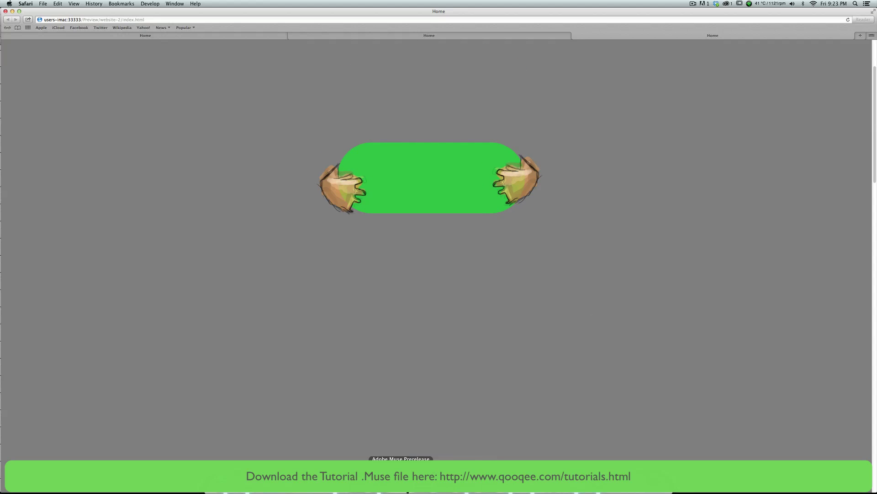
left_click(379, 484)
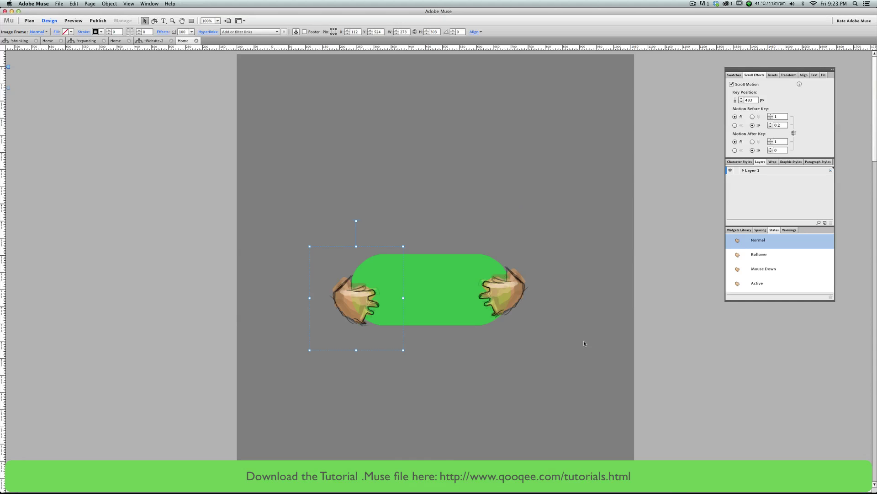